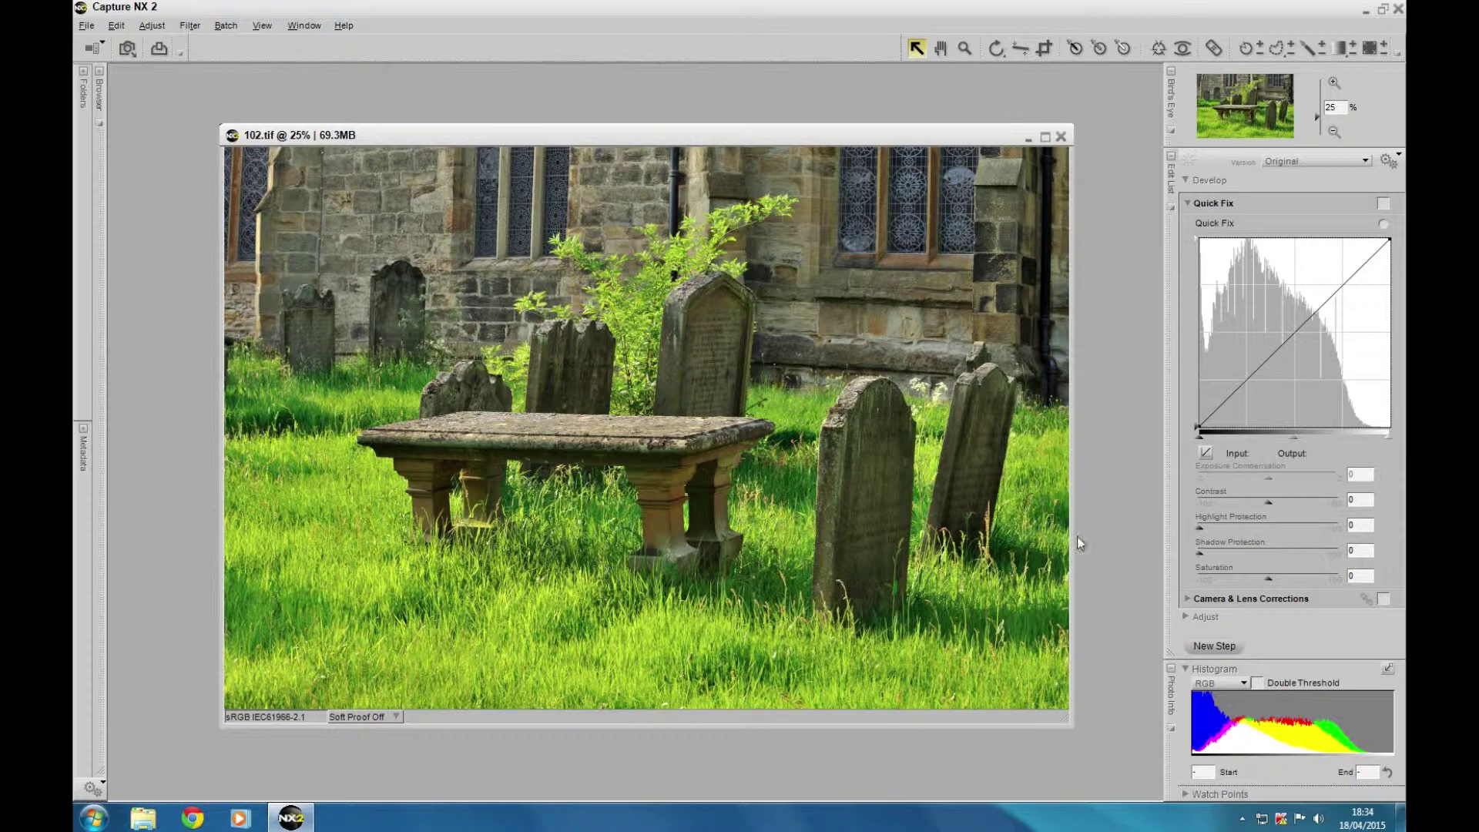
# Enable the Double Threshold preview with highlights at 198 and shadows raised slightly to reveal the darkest pixels.
pyautogui.click(1256, 683)
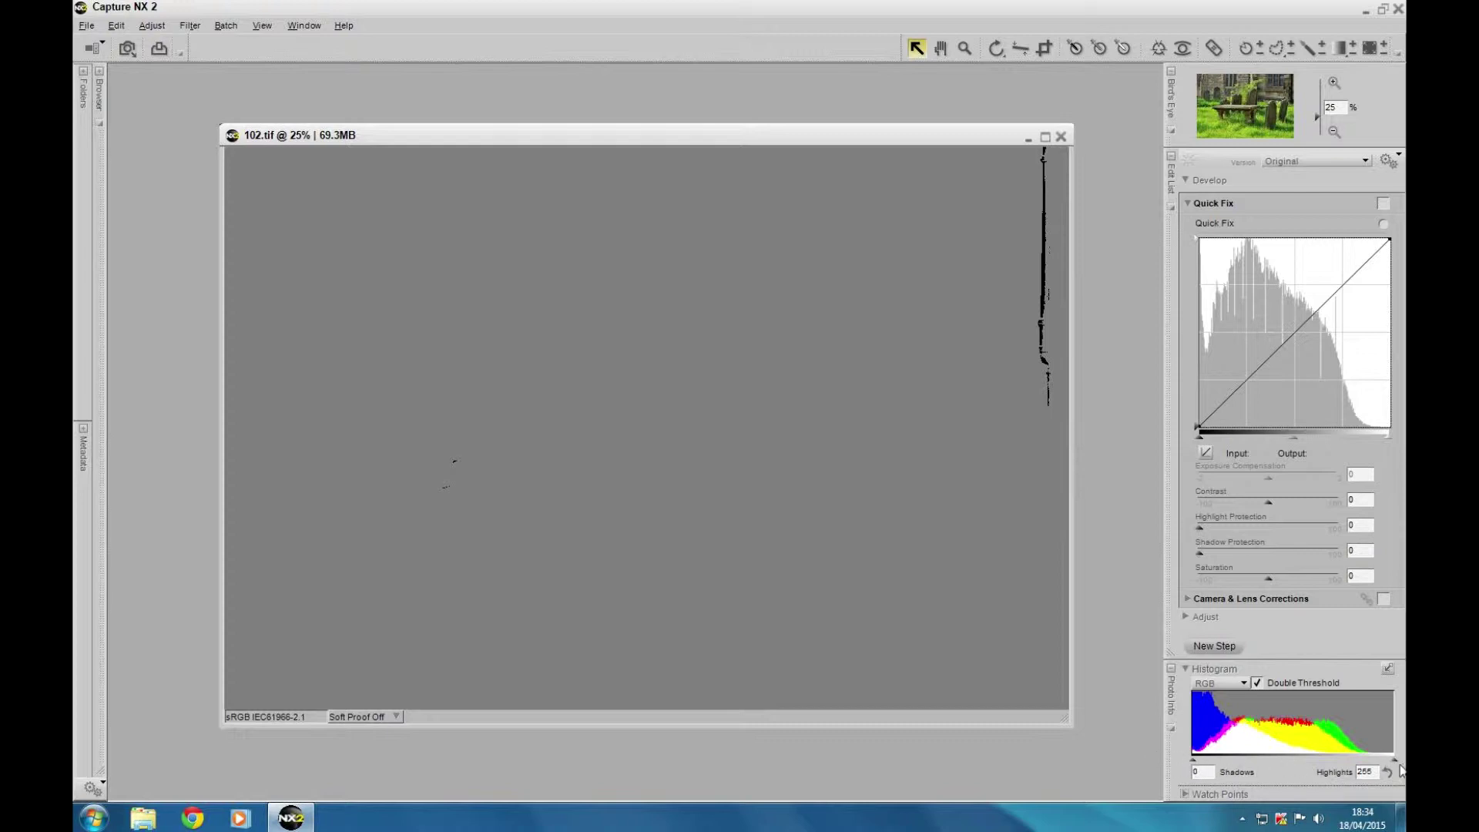
pyautogui.moveTo(1393, 761)
pyautogui.mouseDown()
pyautogui.moveTo(1382, 765)
pyautogui.moveTo(1402, 764)
pyautogui.mouseUp()
pyautogui.moveTo(1396, 764)
pyautogui.mouseDown()
pyautogui.moveTo(1374, 765)
pyautogui.moveTo(1395, 763)
pyautogui.mouseUp()
pyautogui.moveTo(1393, 764); pyautogui.dragTo(1350, 765)
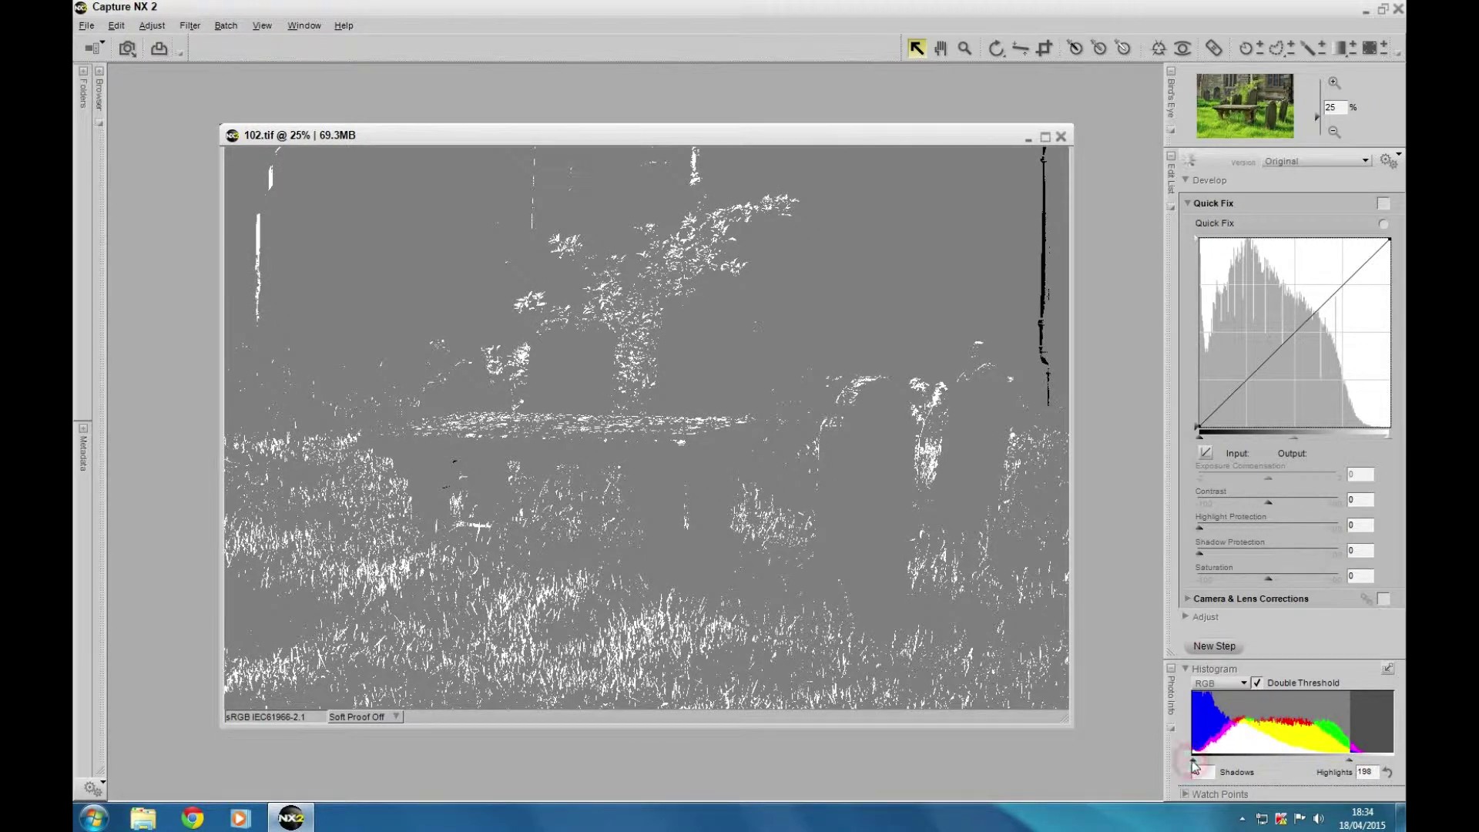
pyautogui.moveTo(1194, 765); pyautogui.dragTo(1202, 767)
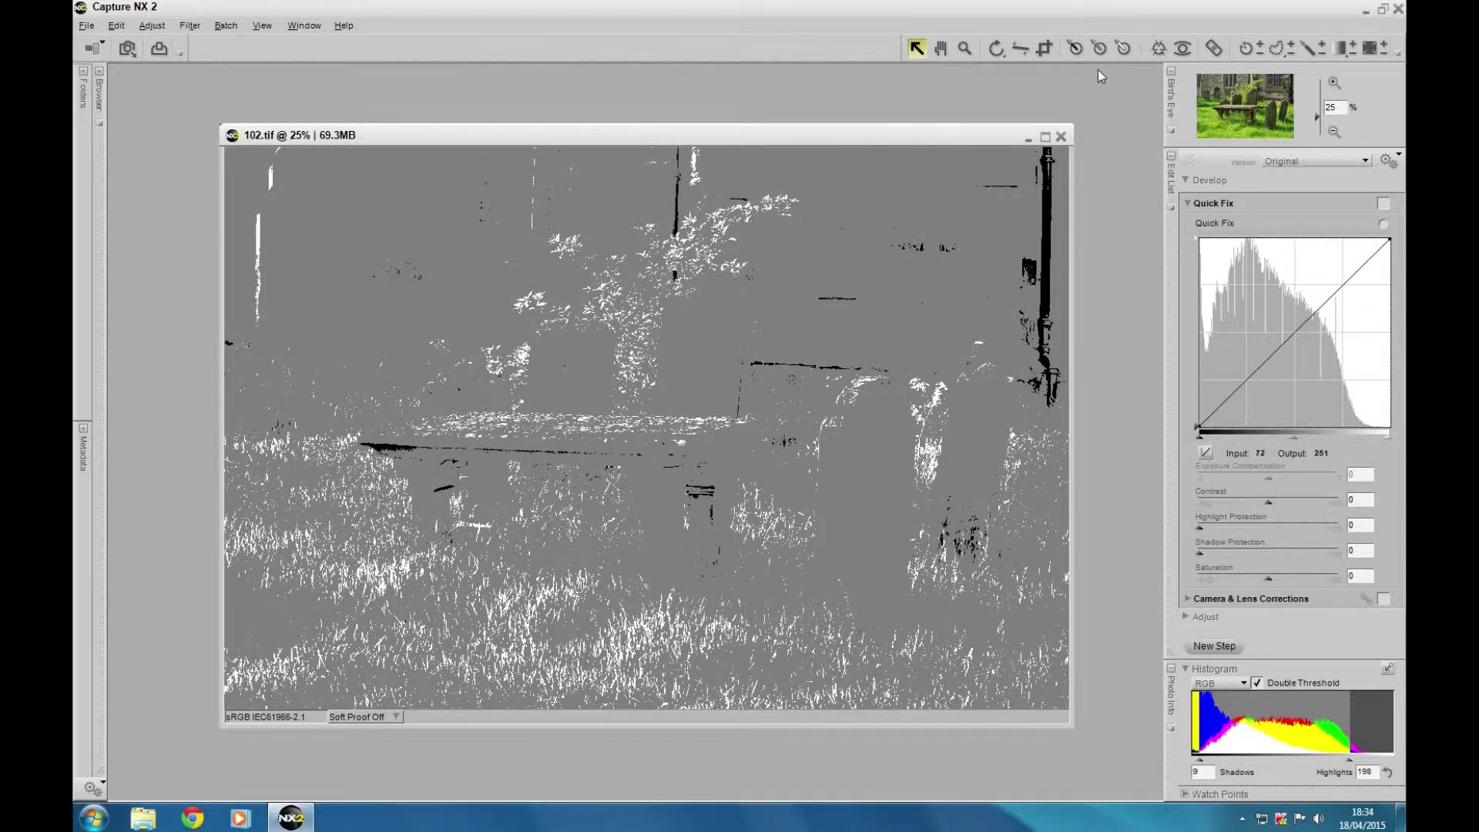
pyautogui.click(1075, 48)
# Place a black control point on the bench shadow and a white point on a bright spot, then disable Double Threshold.
pyautogui.click(382, 447)
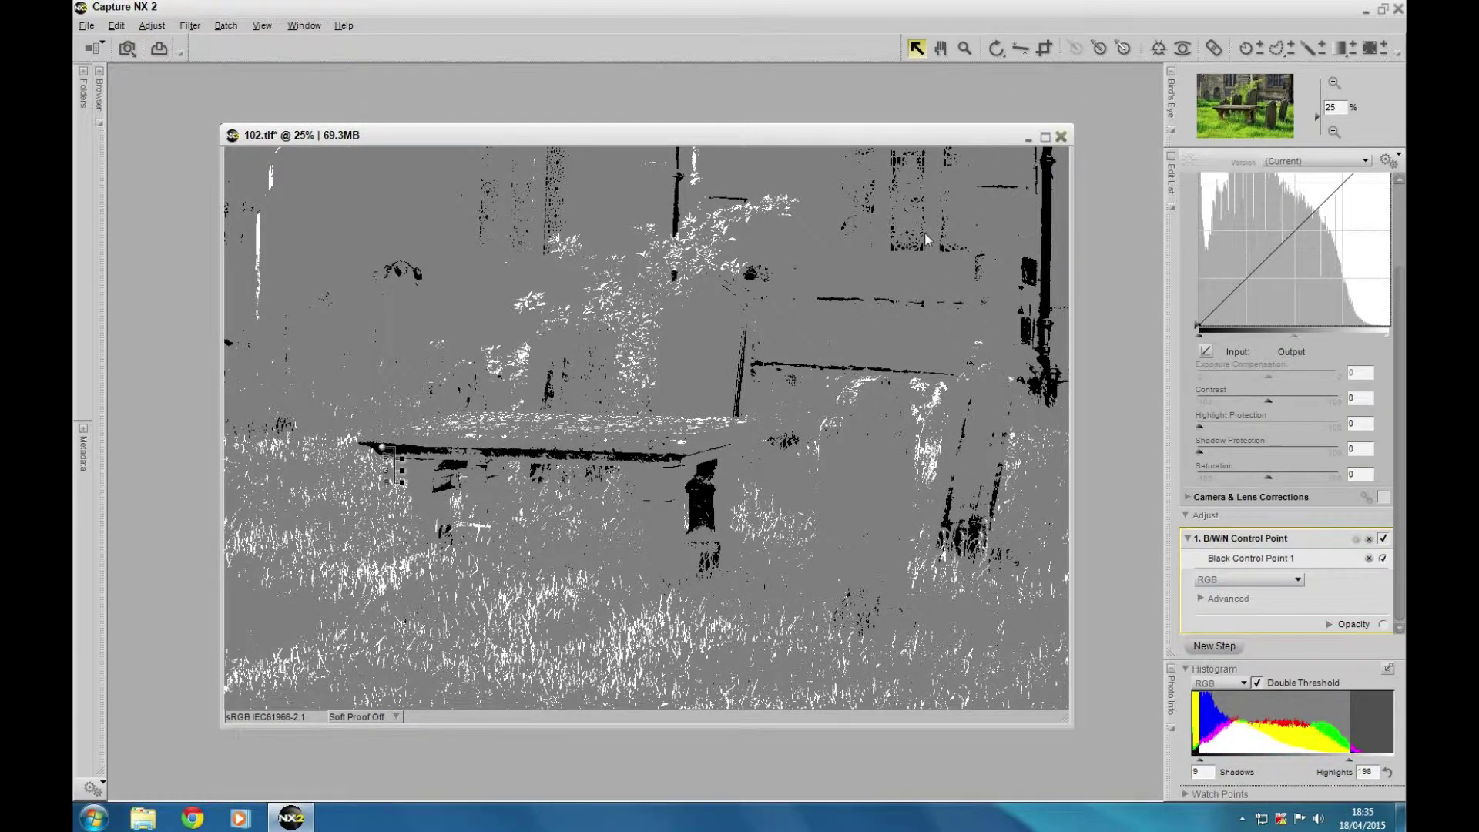
pyautogui.click(1123, 48)
pyautogui.click(262, 244)
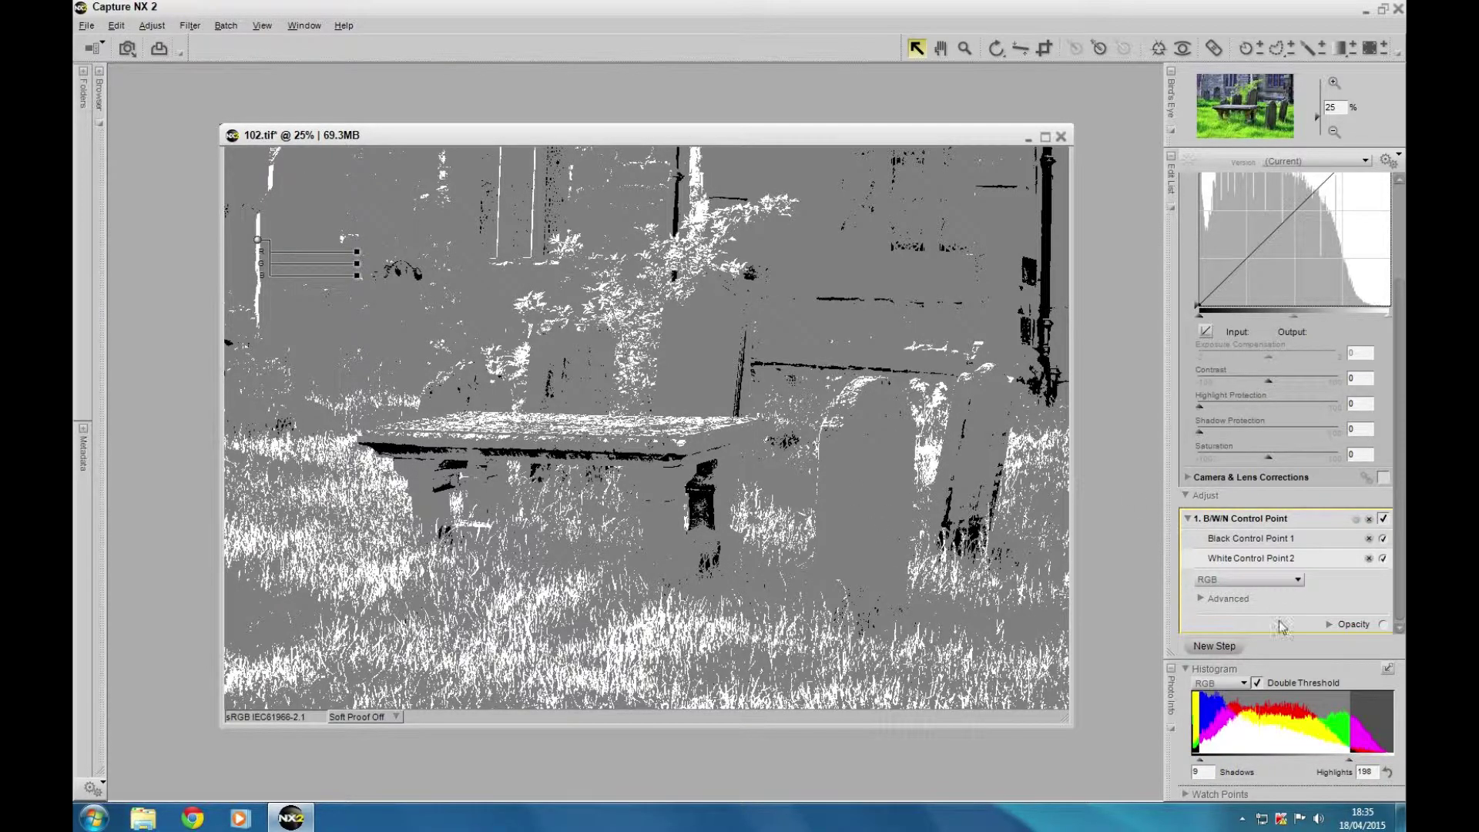
pyautogui.click(1257, 682)
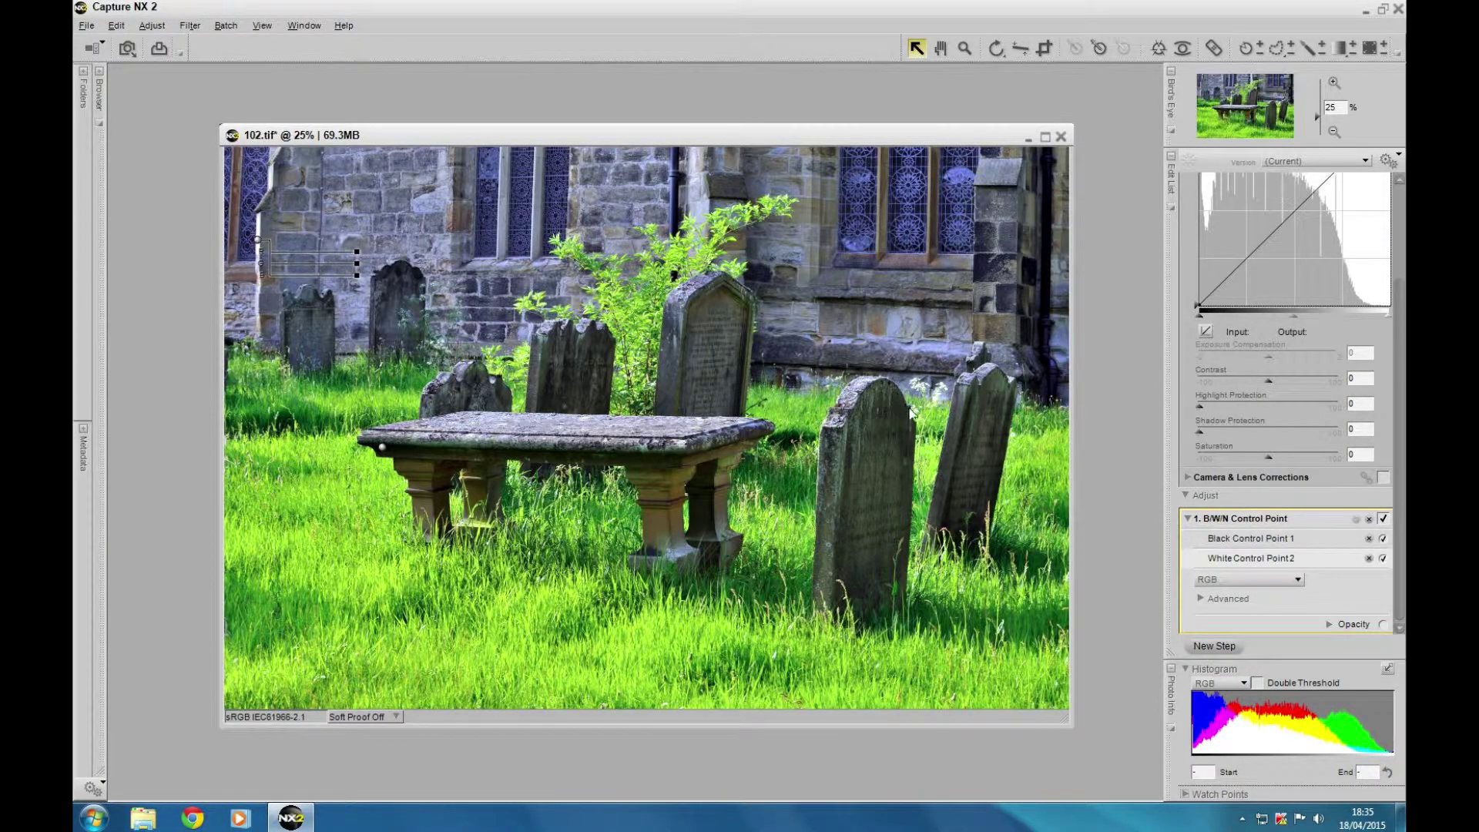
# Toggle the B/W/N Control Point step off and on repeatedly to compare, leaving it enabled.
pyautogui.click(1383, 518)
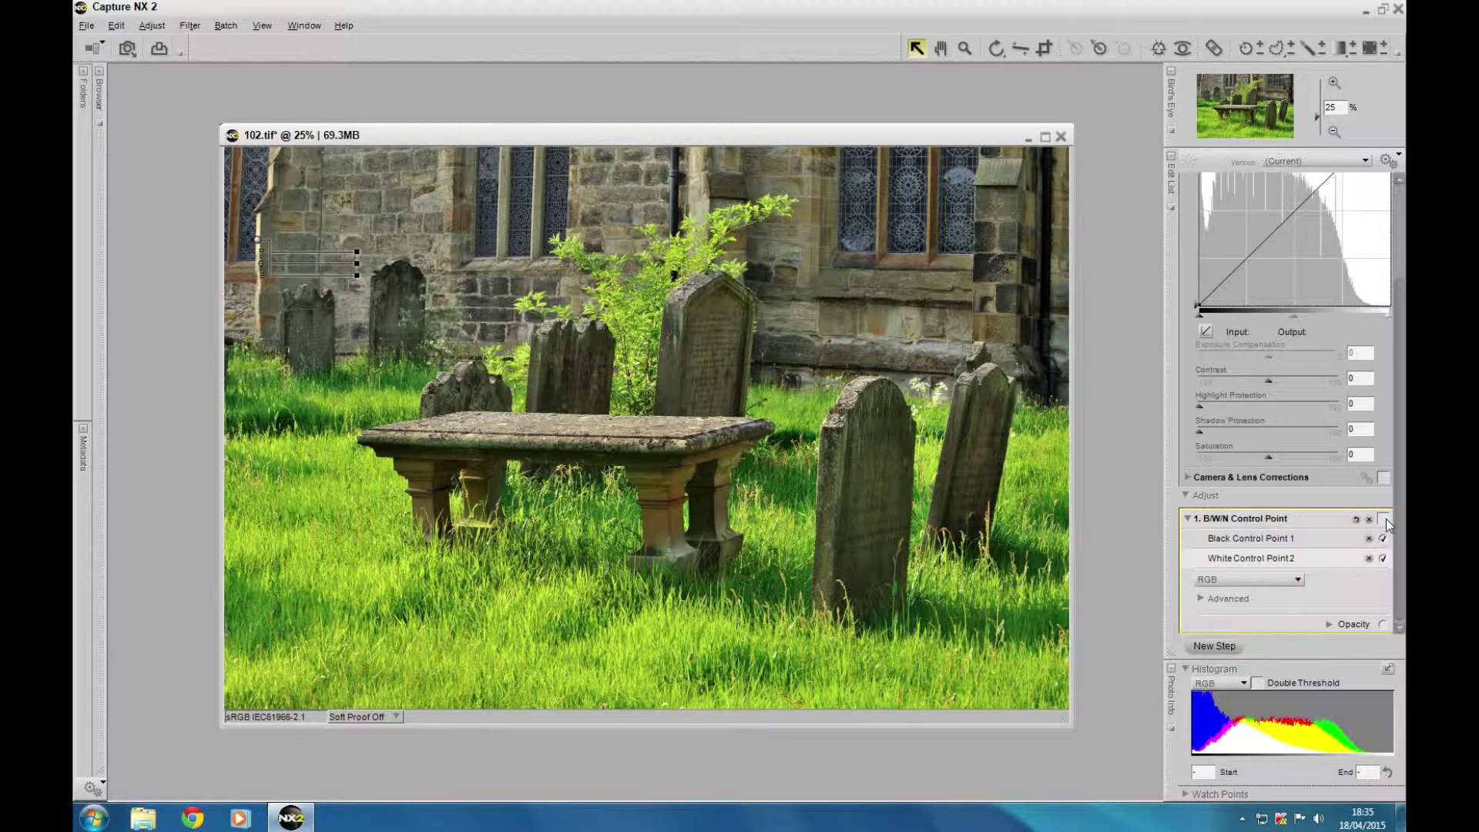
pyautogui.click(1383, 558)
pyautogui.click(1383, 539)
pyautogui.click(1383, 520)
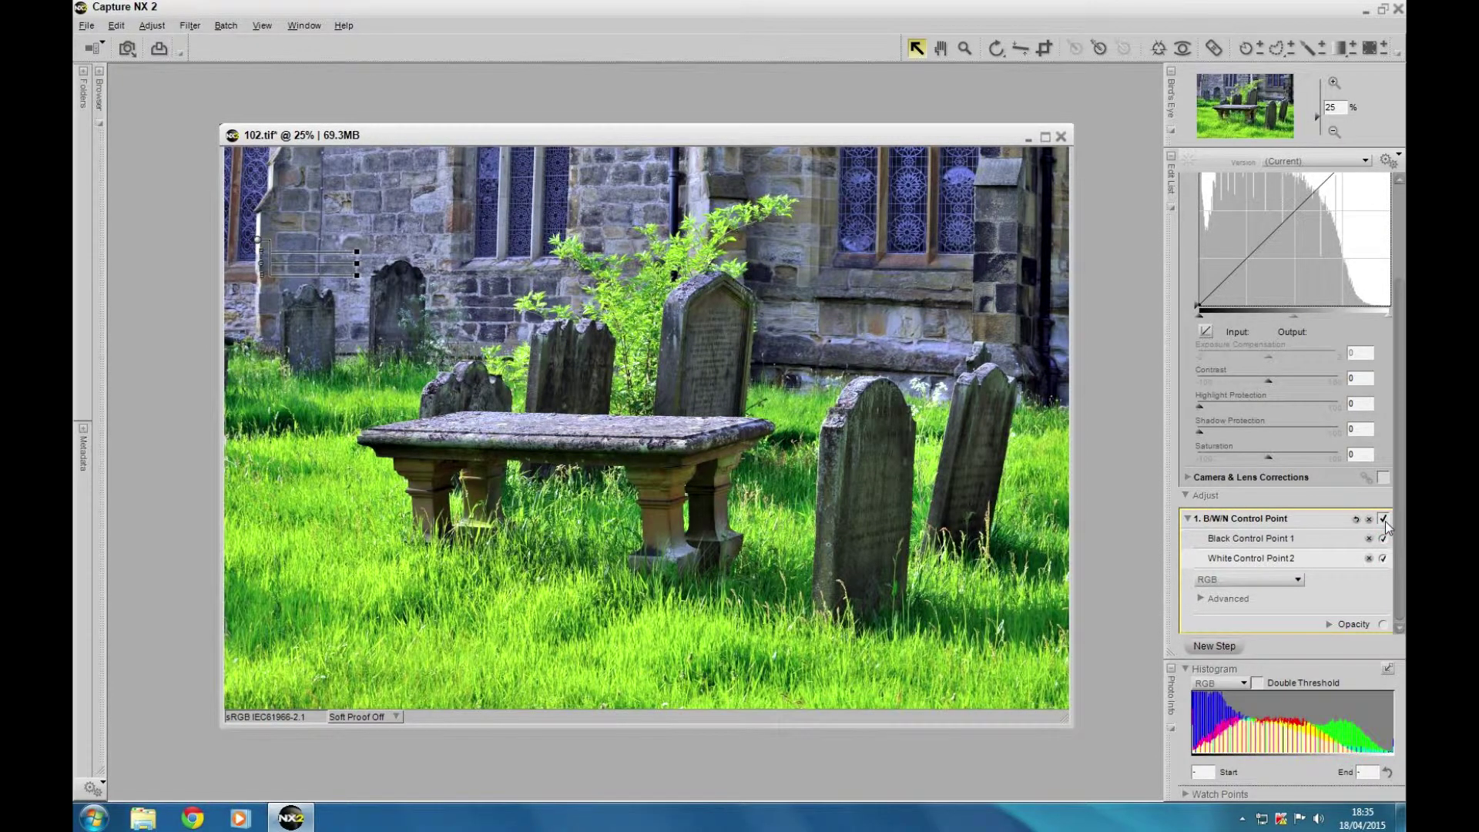
pyautogui.click(1383, 520)
pyautogui.click(1383, 519)
pyautogui.click(1383, 519)
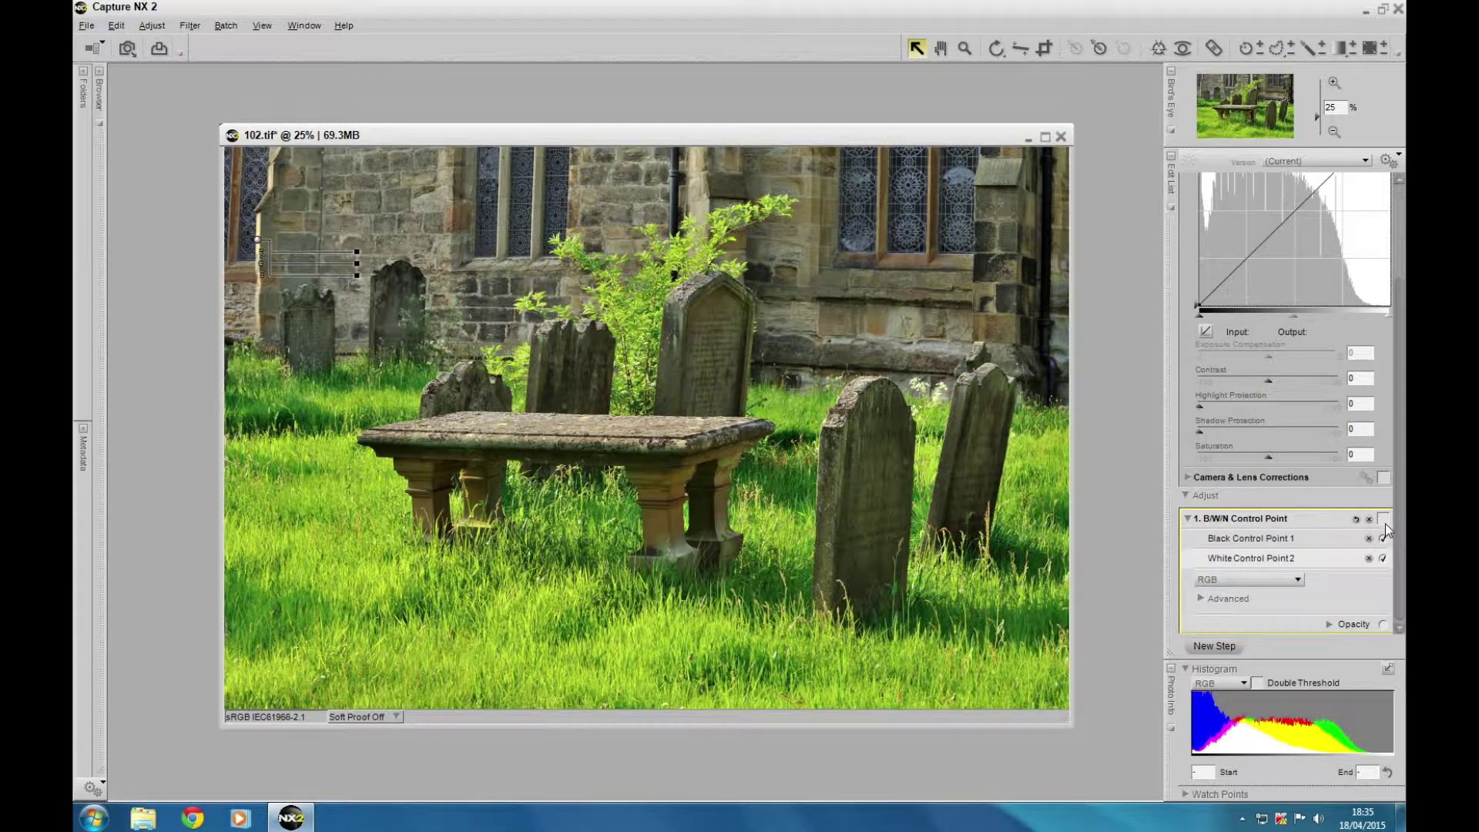
pyautogui.click(1383, 519)
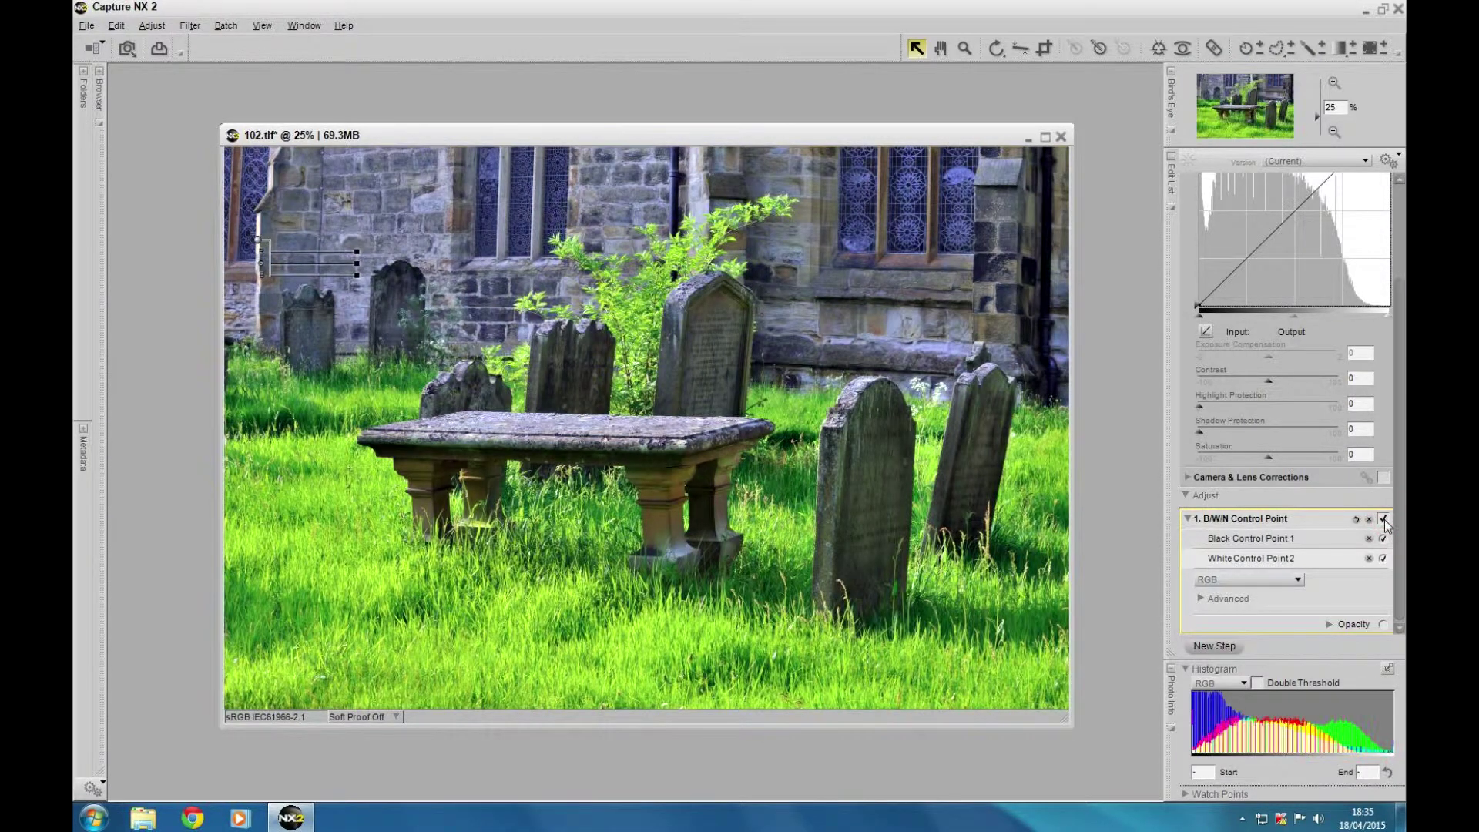
pyautogui.click(1384, 519)
pyautogui.click(1383, 519)
pyautogui.click(1384, 520)
pyautogui.click(1383, 519)
# Shift the photo window up and left and zoom into the photo to 1600%.
pyautogui.moveTo(614, 140); pyautogui.dragTo(584, 136)
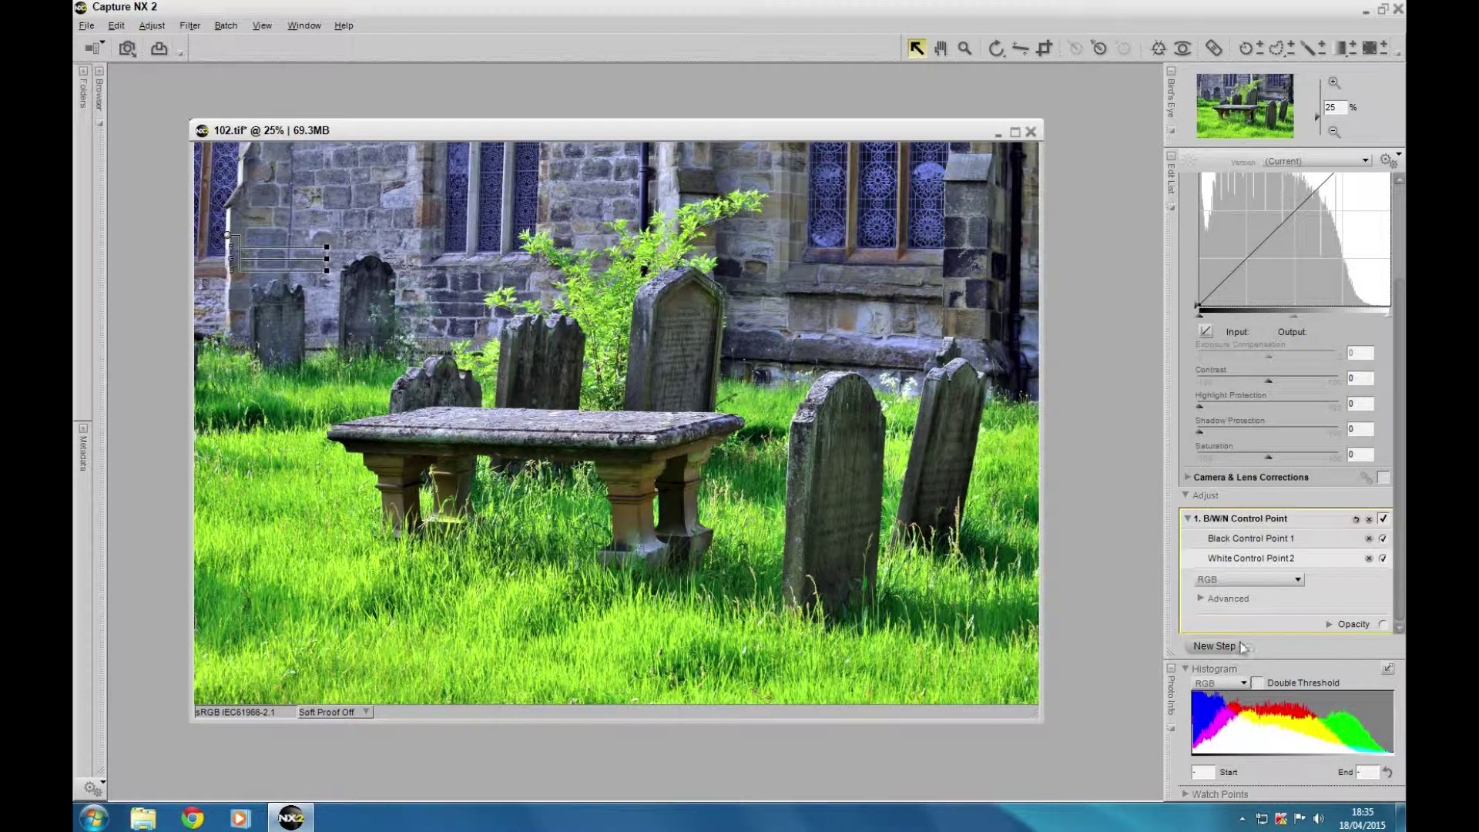
pyautogui.click(968, 52)
pyautogui.click(684, 390)
pyautogui.click(628, 415)
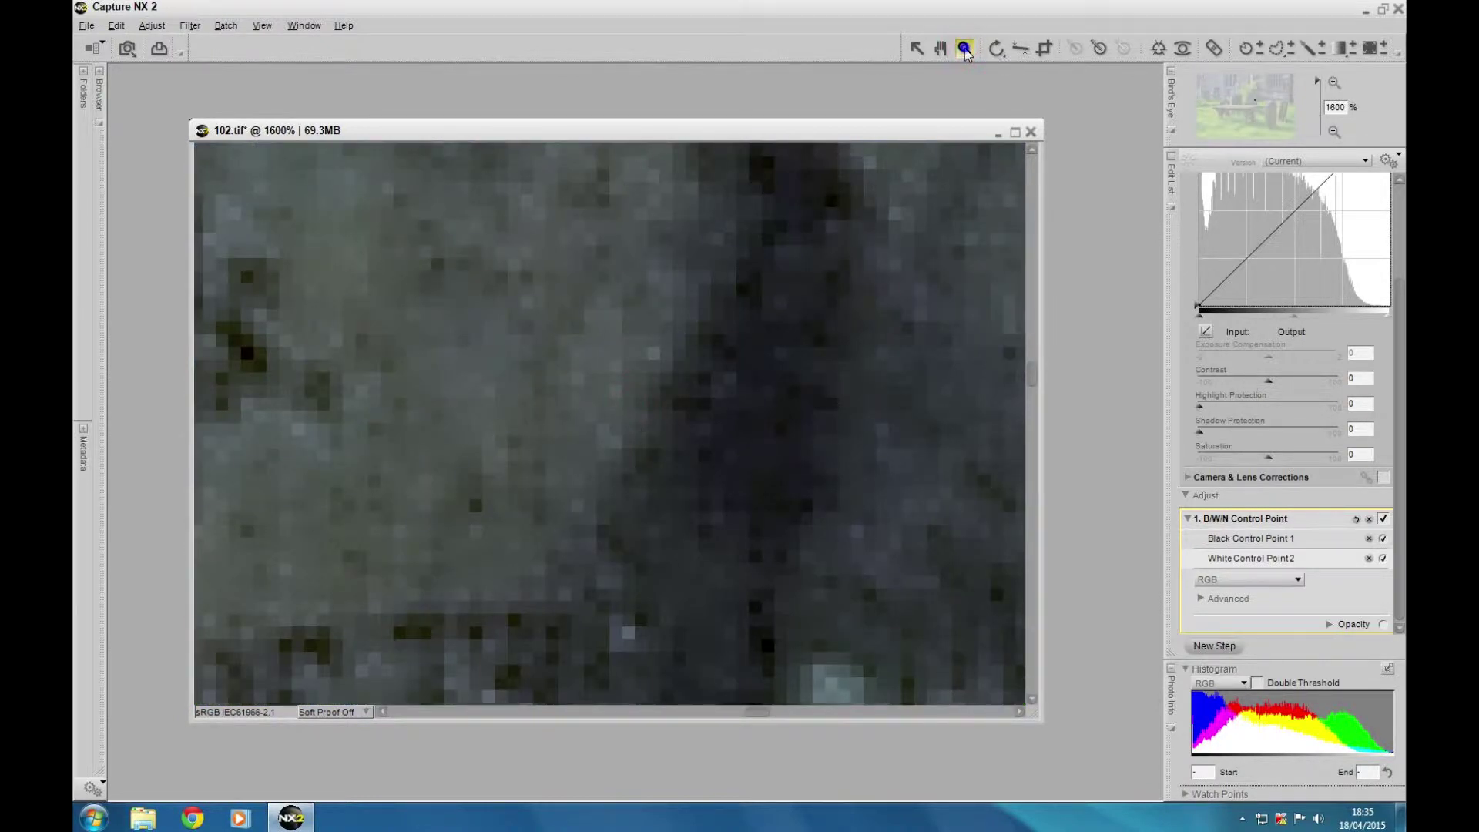
# Fit the photo to screen, then zoom in on the tall gravestone's inscription to 200%.
pyautogui.rightClick(845, 221)
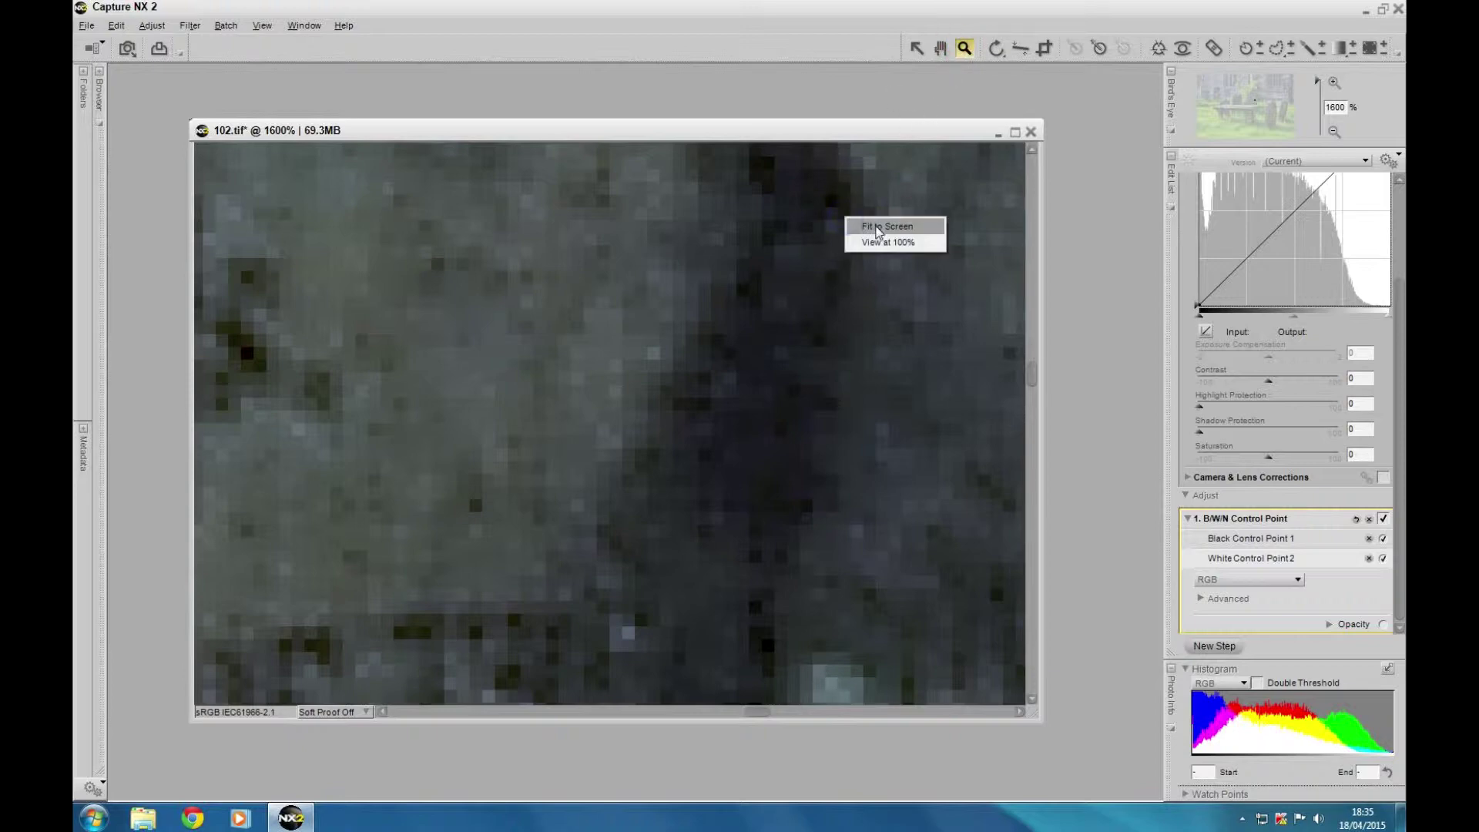
pyautogui.click(878, 225)
pyautogui.click(700, 376)
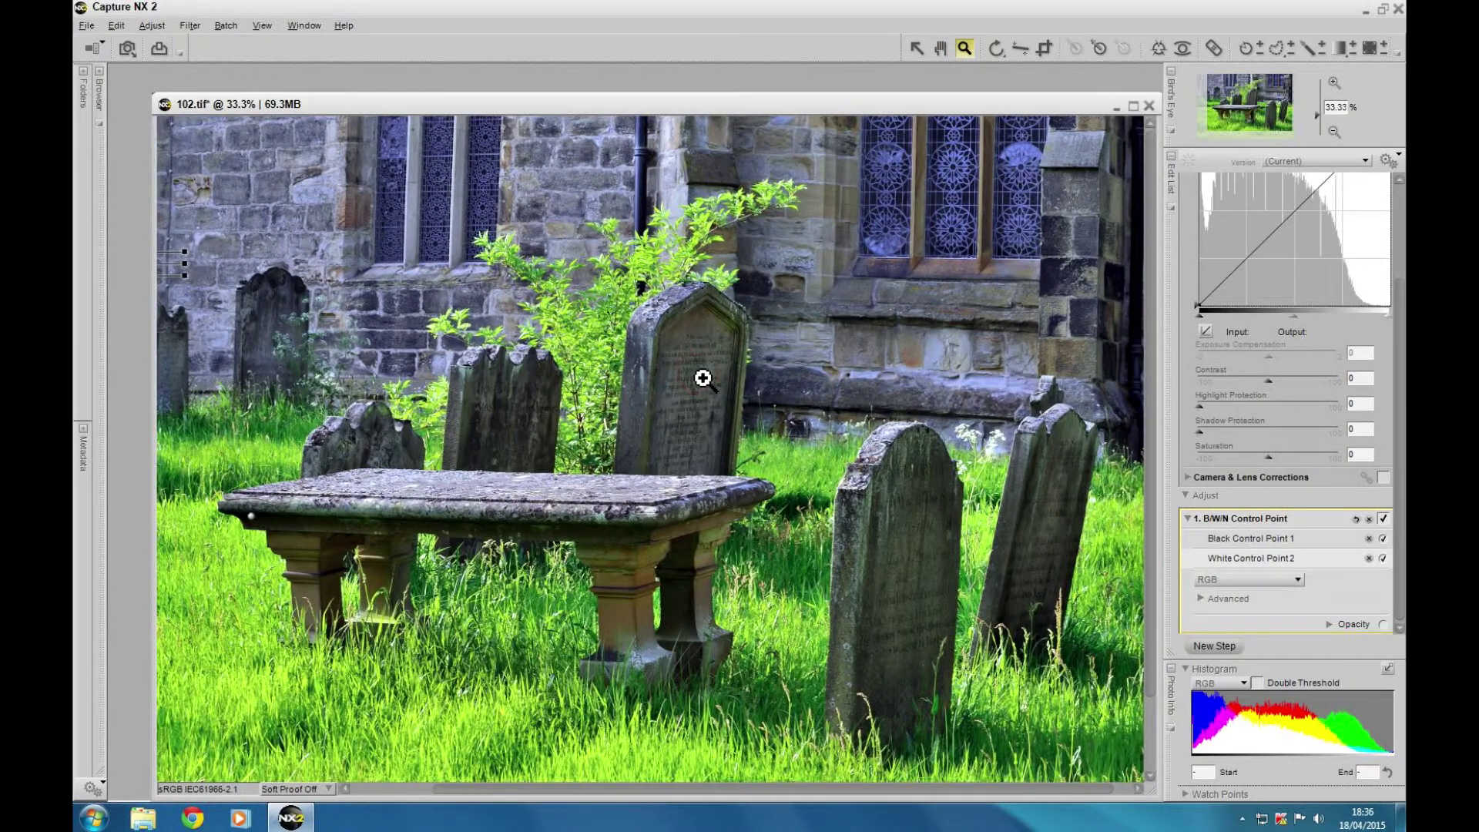
pyautogui.click(673, 409)
pyautogui.click(650, 439)
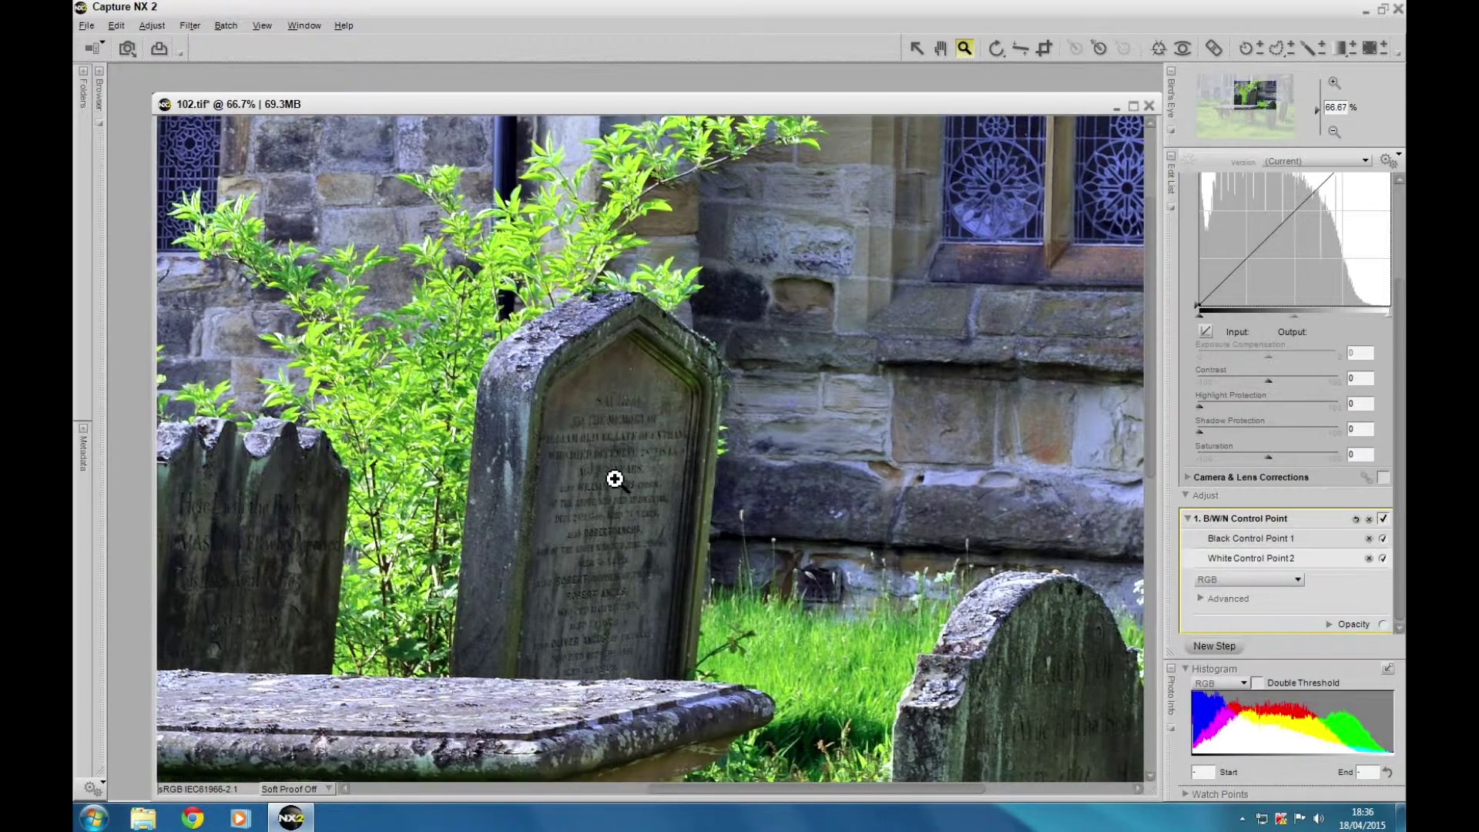
pyautogui.click(614, 480)
pyautogui.click(614, 479)
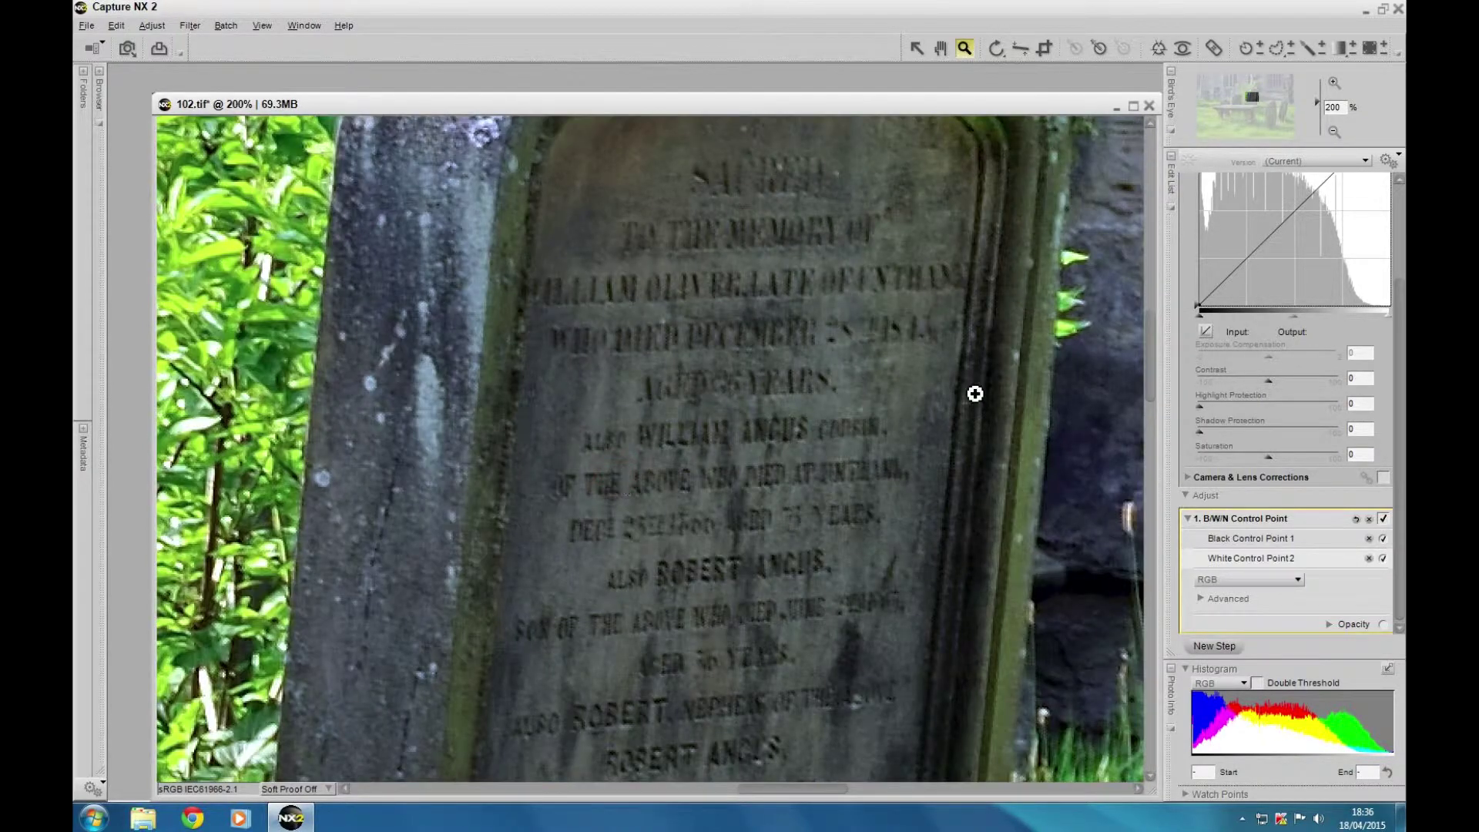
# Pan the view from the gravestone top down to the lower inscription lines.
pyautogui.click(939, 49)
pyautogui.moveTo(828, 287); pyautogui.dragTo(756, 373)
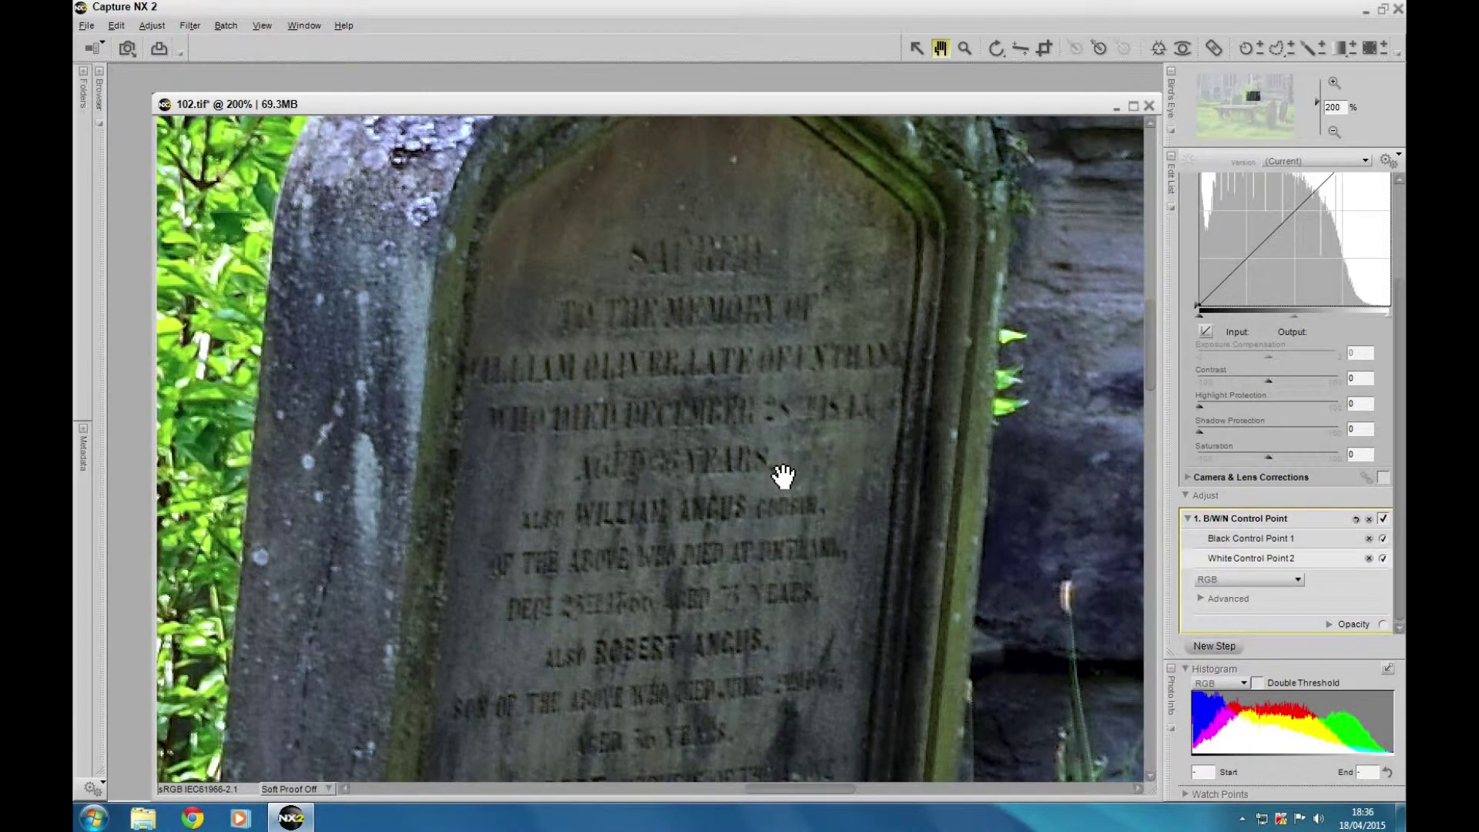
pyautogui.moveTo(793, 465); pyautogui.dragTo(763, 344)
pyautogui.moveTo(730, 428); pyautogui.dragTo(706, 538)
# Add an Unsharp Mask step with intensity 33%, radius 5% and threshold 0.
pyautogui.click(1209, 646)
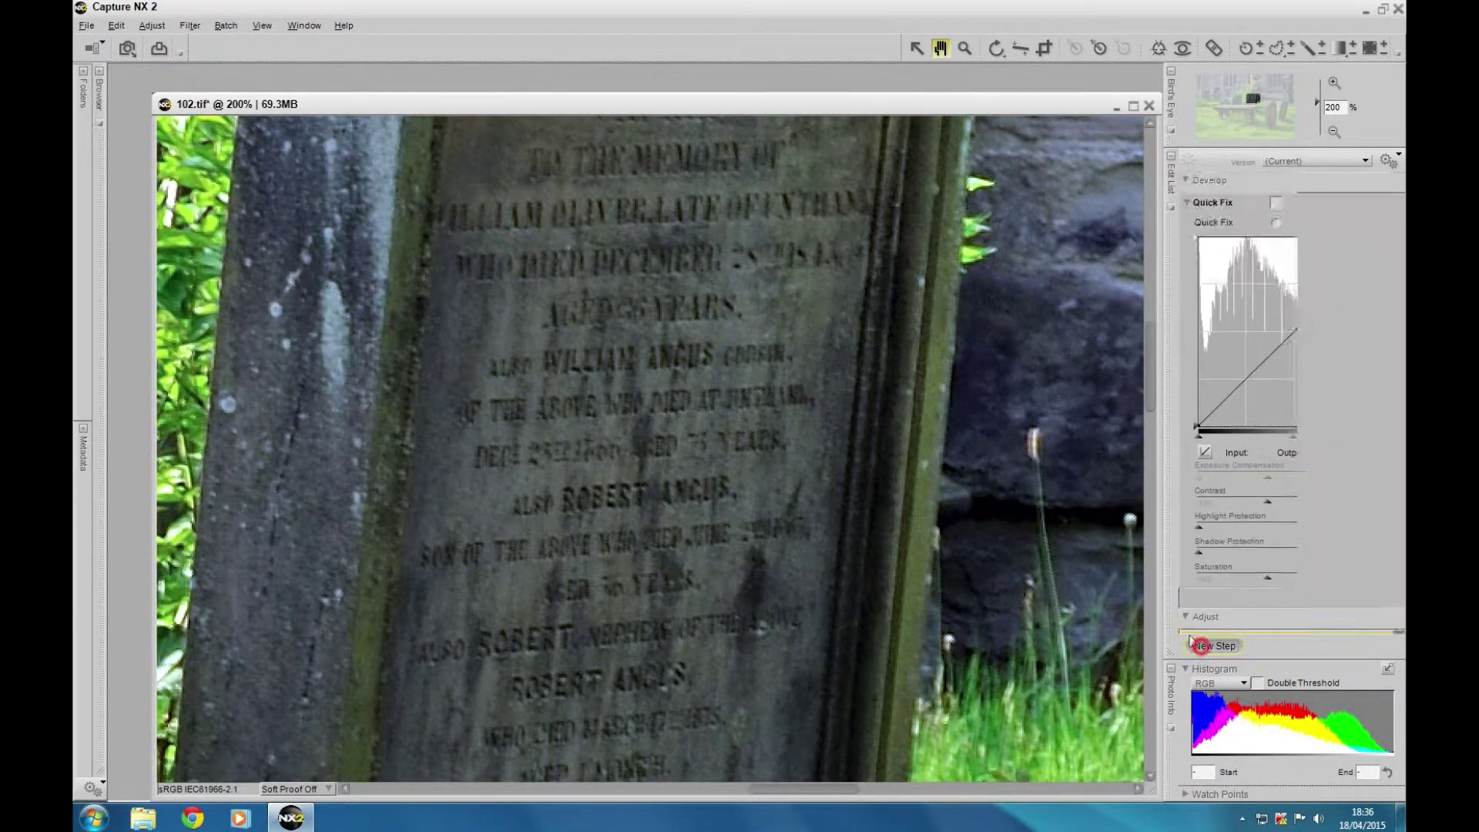
pyautogui.click(152, 25)
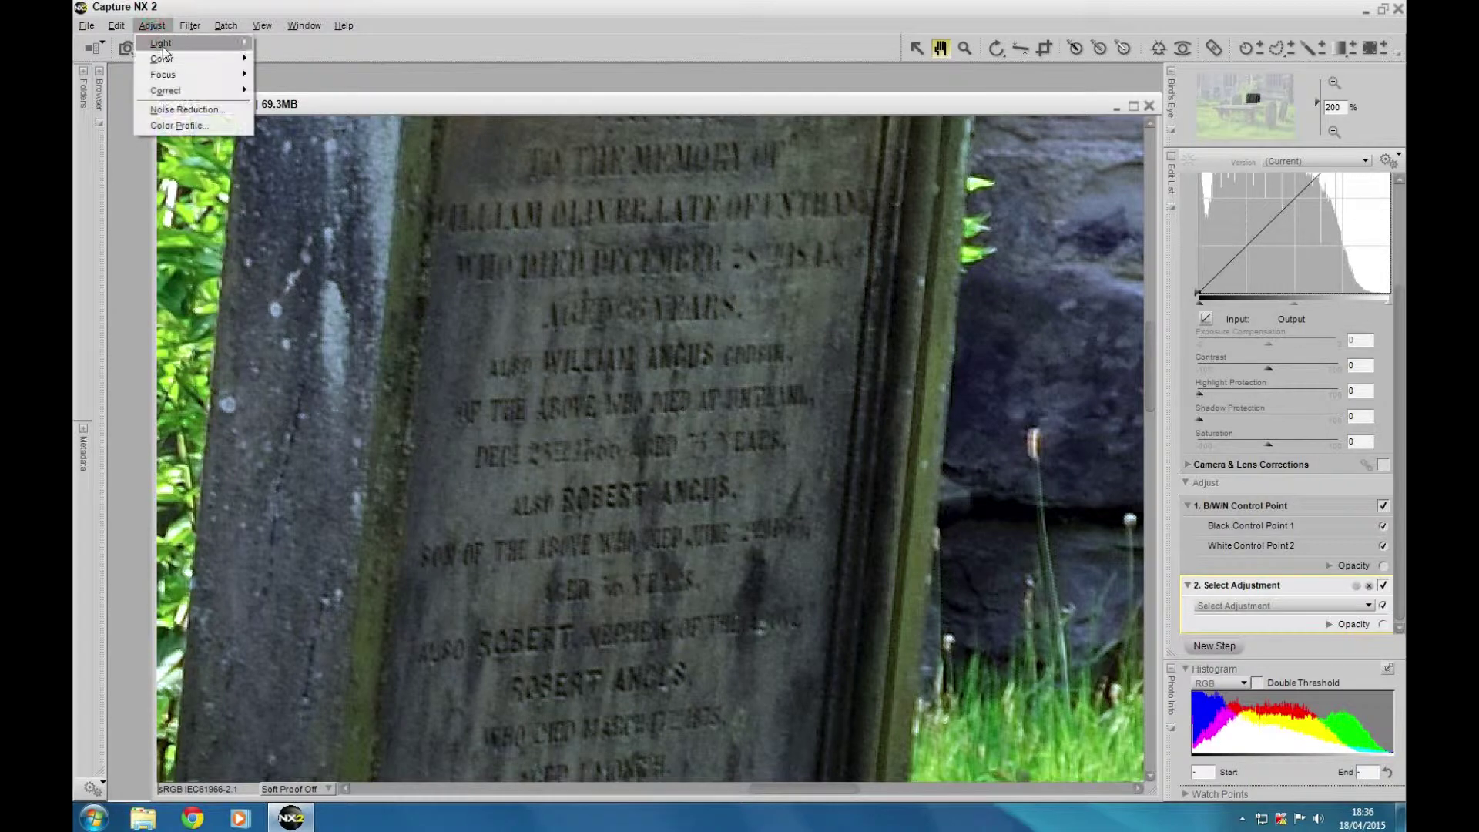
pyautogui.moveTo(171, 76)
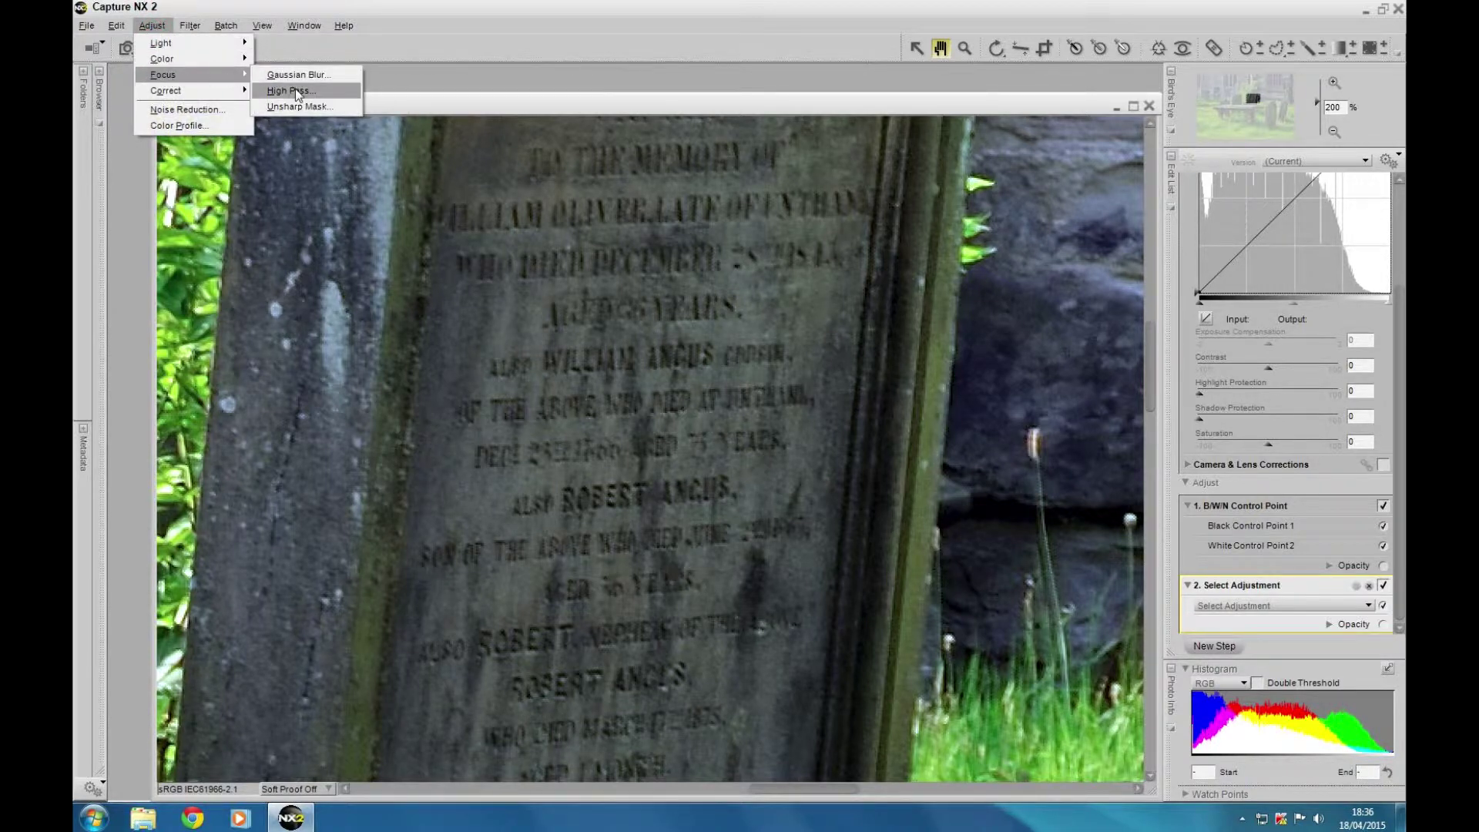
pyautogui.click(300, 107)
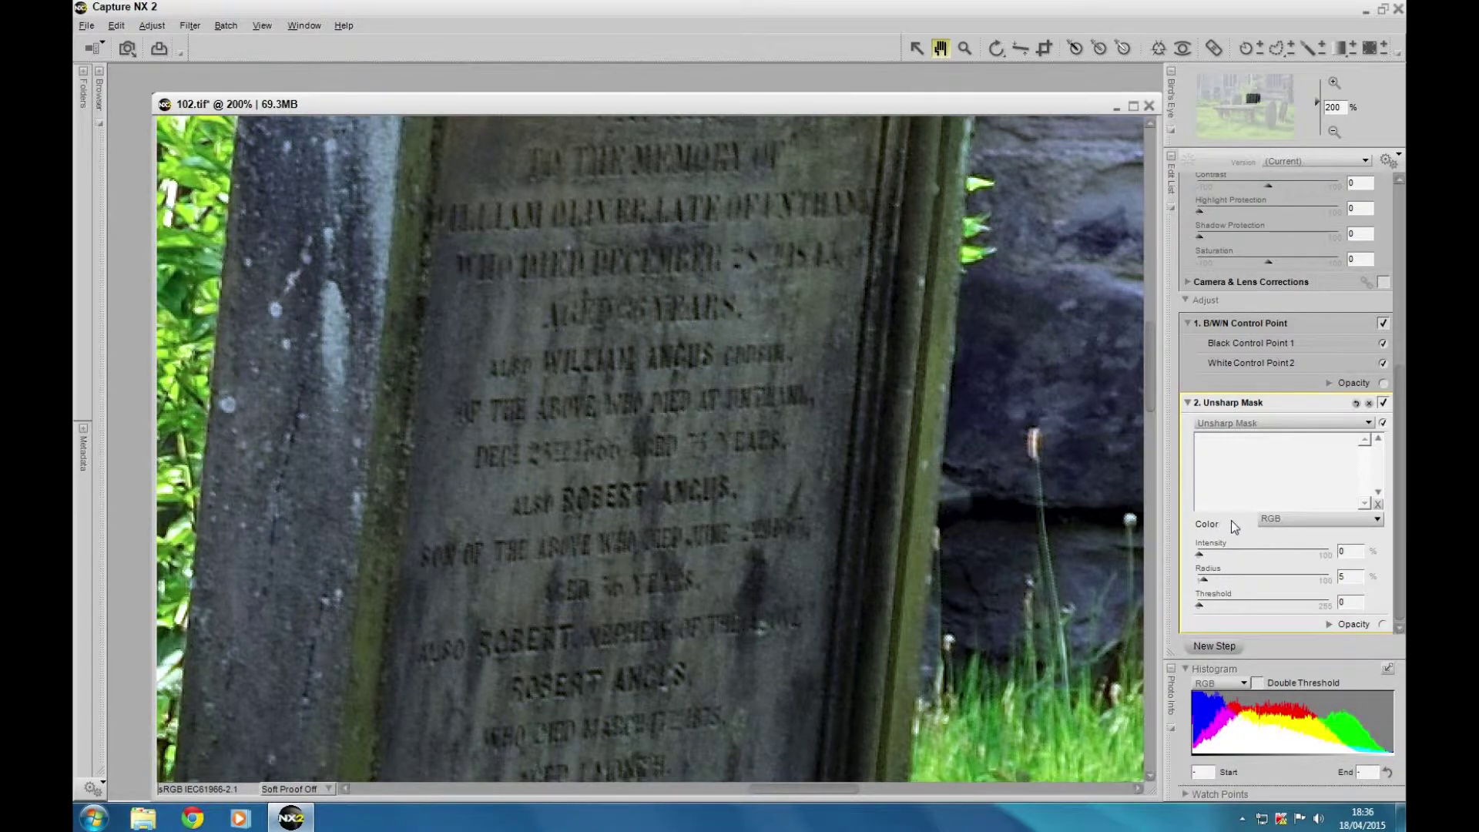
pyautogui.click(1198, 556)
pyautogui.moveTo(1198, 555); pyautogui.dragTo(1241, 556)
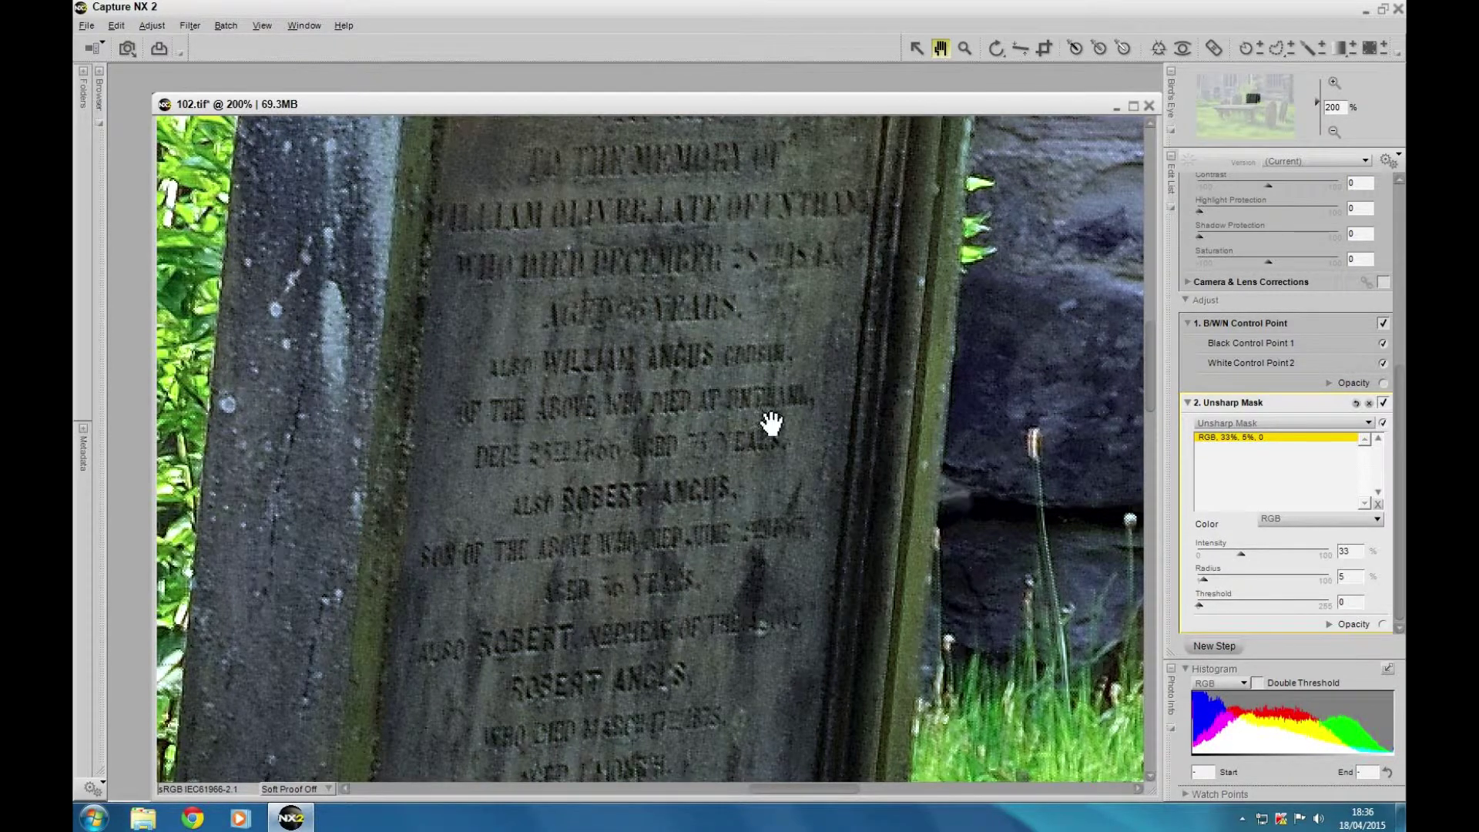
# Add another step and lower the Unsharp Mask intensity from 33% to 15%.
pyautogui.click(1209, 647)
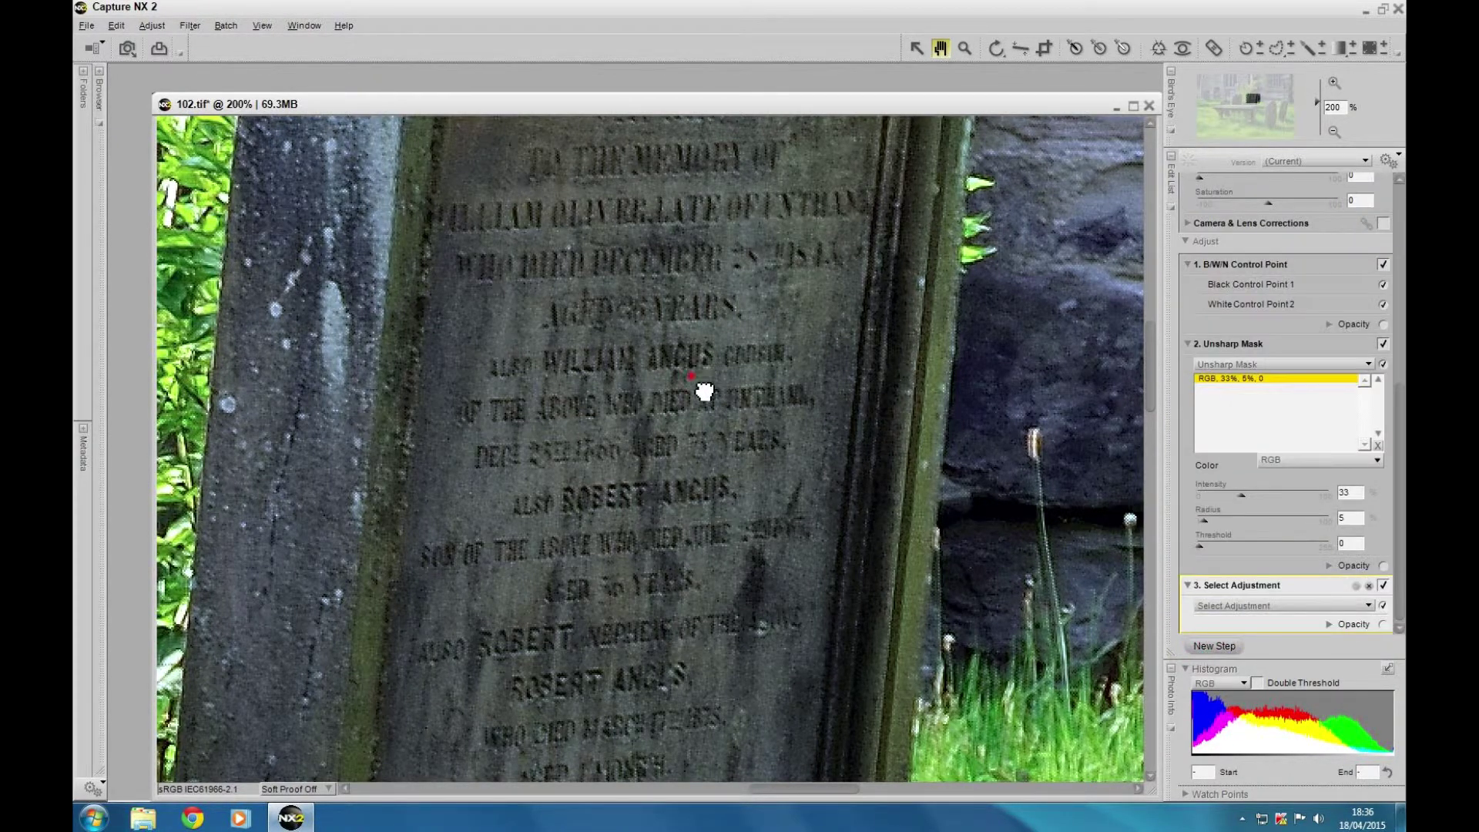
pyautogui.moveTo(703, 387); pyautogui.dragTo(714, 540)
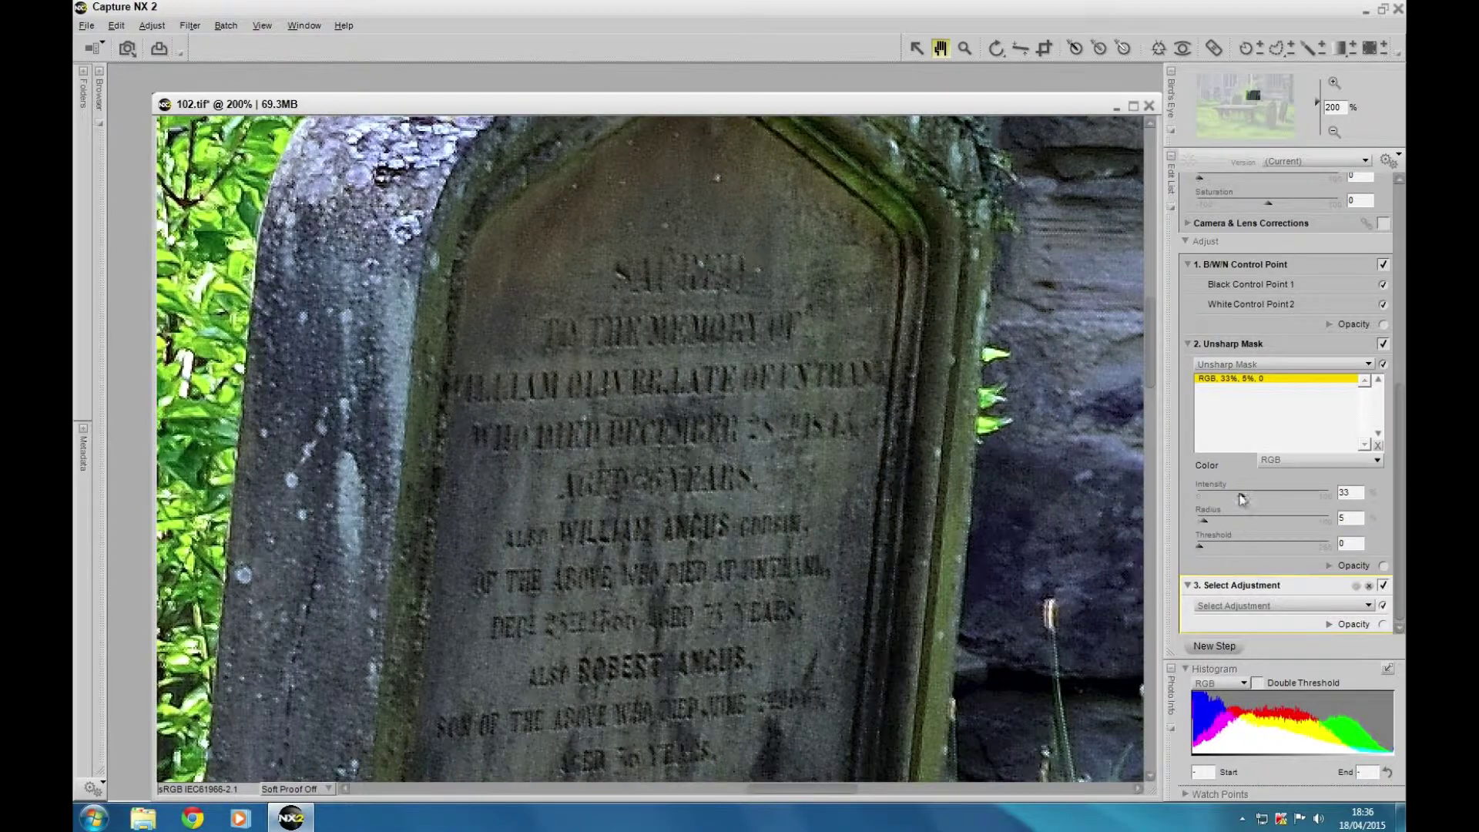
pyautogui.moveTo(1240, 493); pyautogui.dragTo(1215, 503)
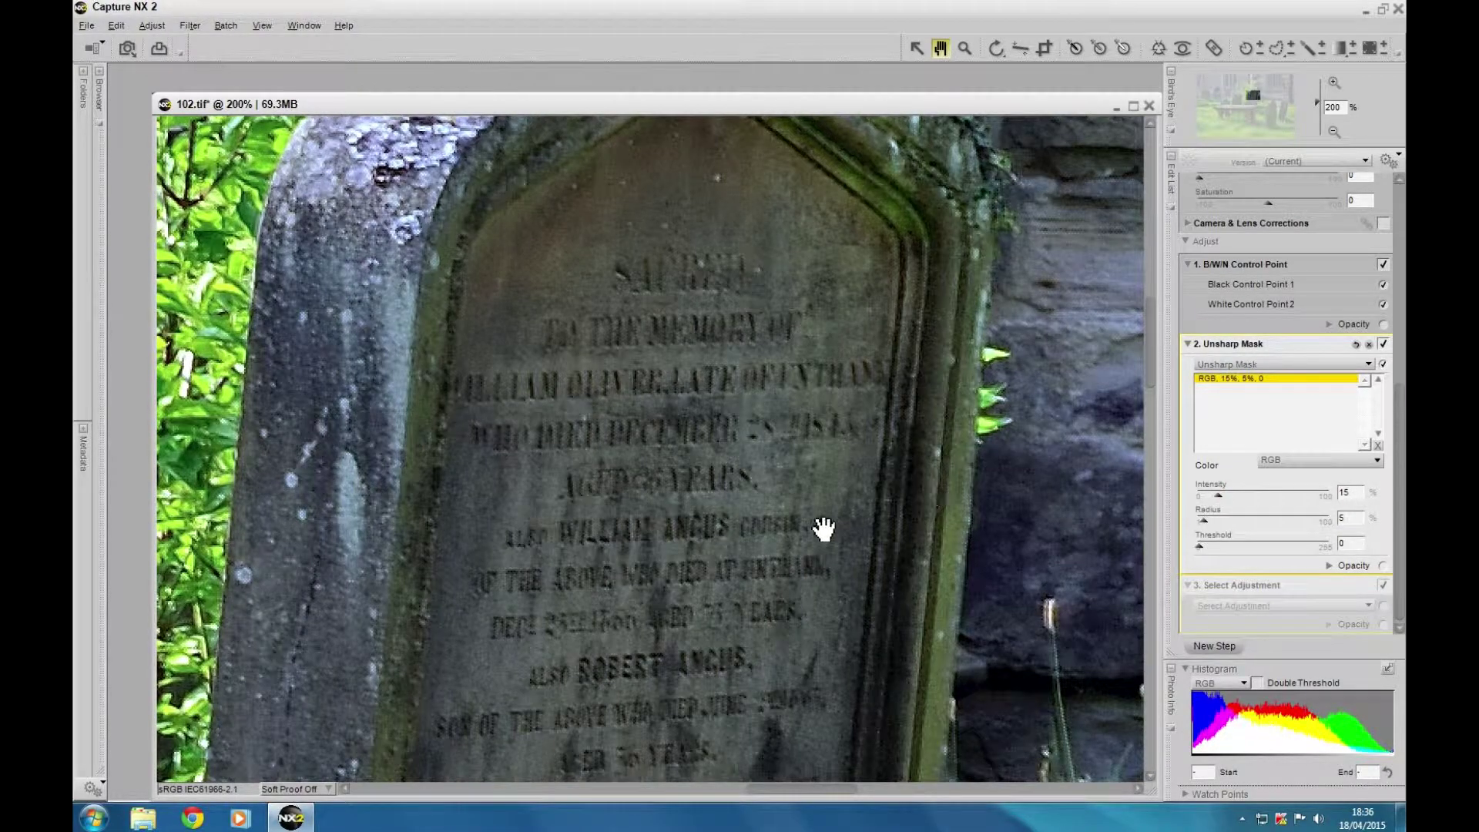
pyautogui.moveTo(793, 512); pyautogui.dragTo(478, 249)
# Inspect the sharpened inscriptions, neighbouring stones, grass, wall and white flowers up close.
pyautogui.moveTo(870, 473); pyautogui.dragTo(653, 277)
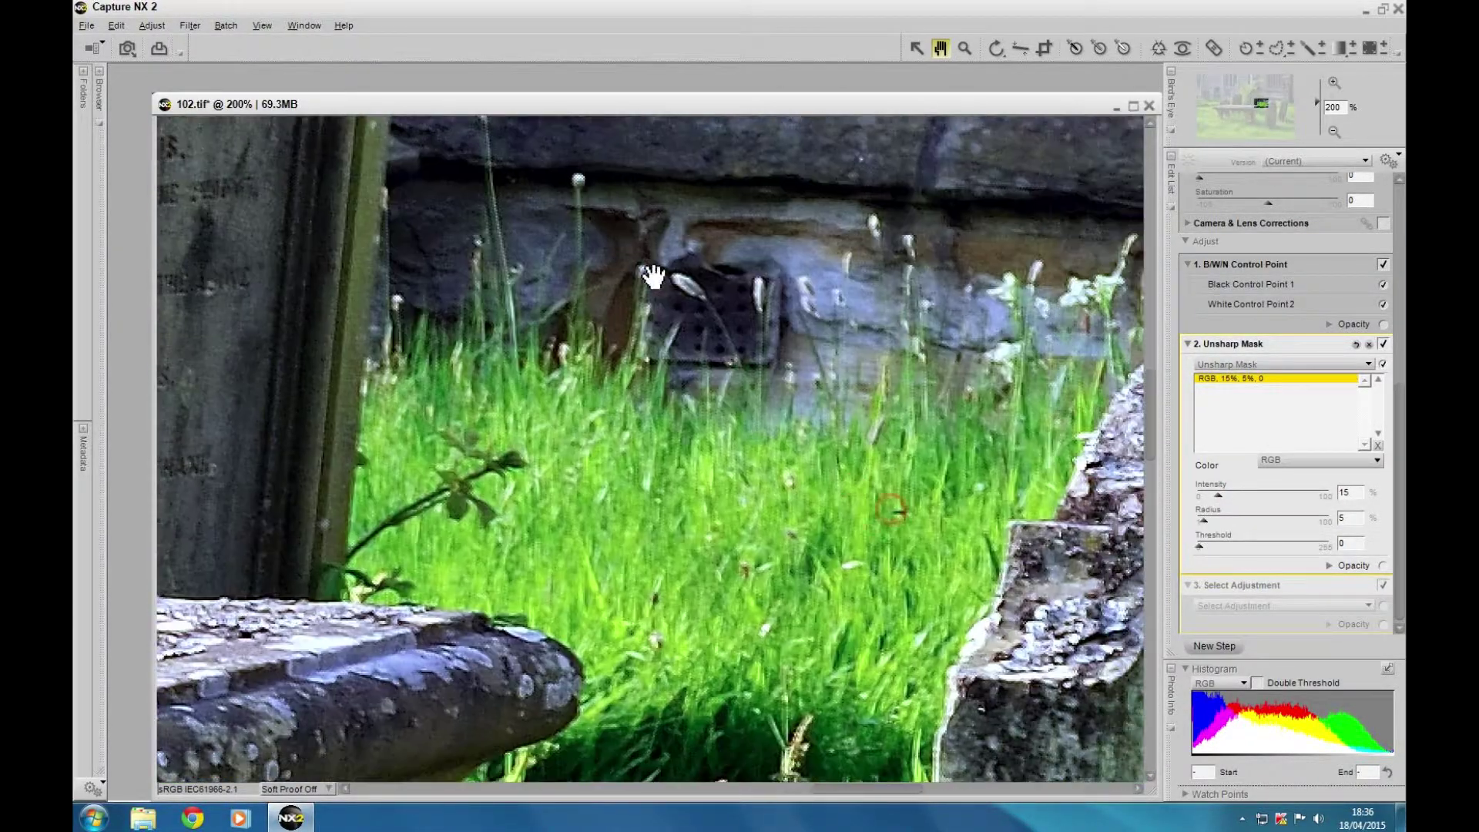
pyautogui.moveTo(730, 408); pyautogui.dragTo(416, 367)
pyautogui.moveTo(845, 485); pyautogui.dragTo(429, 307)
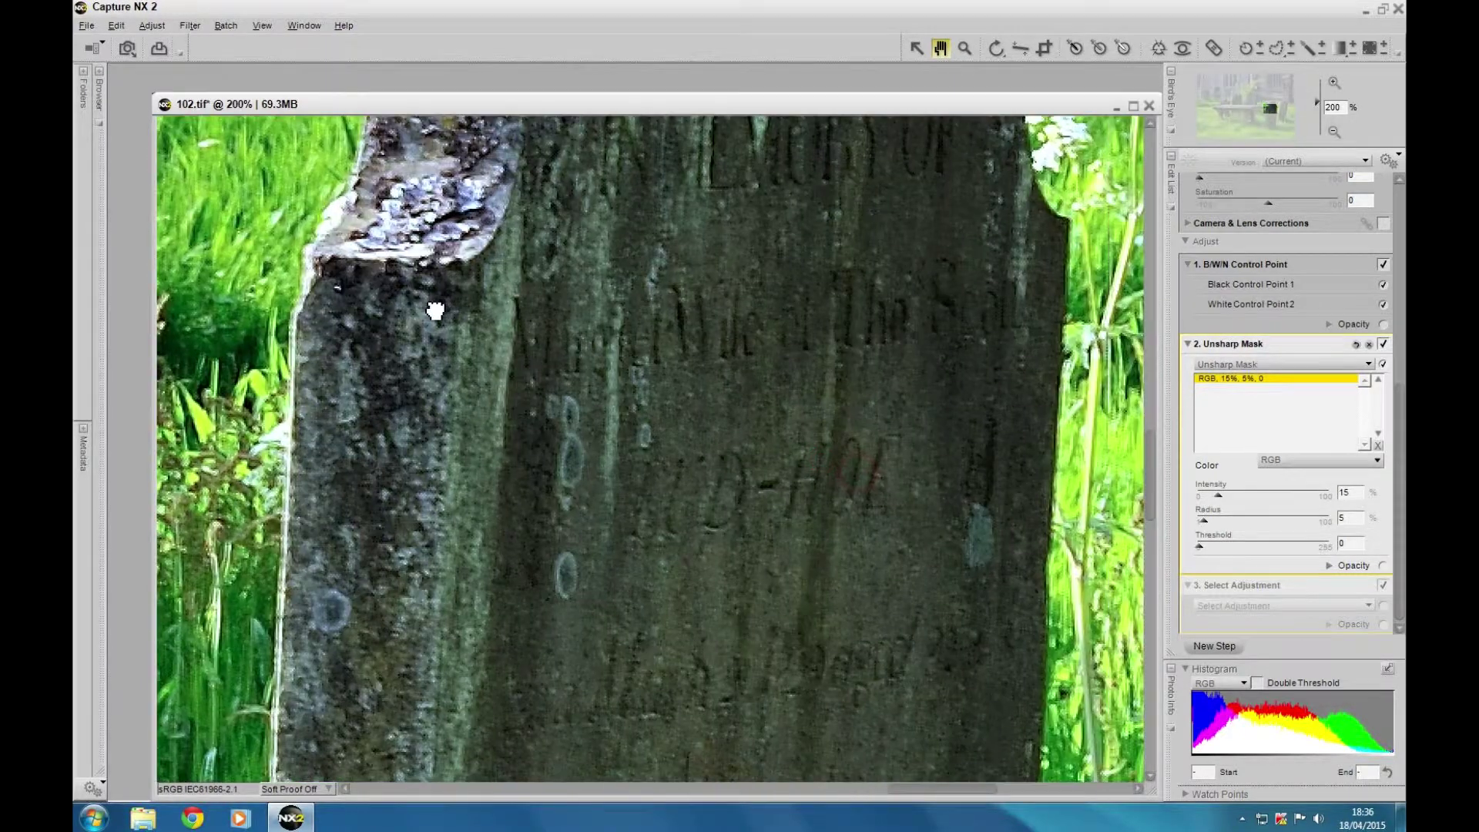
pyautogui.moveTo(684, 460); pyautogui.dragTo(700, 548)
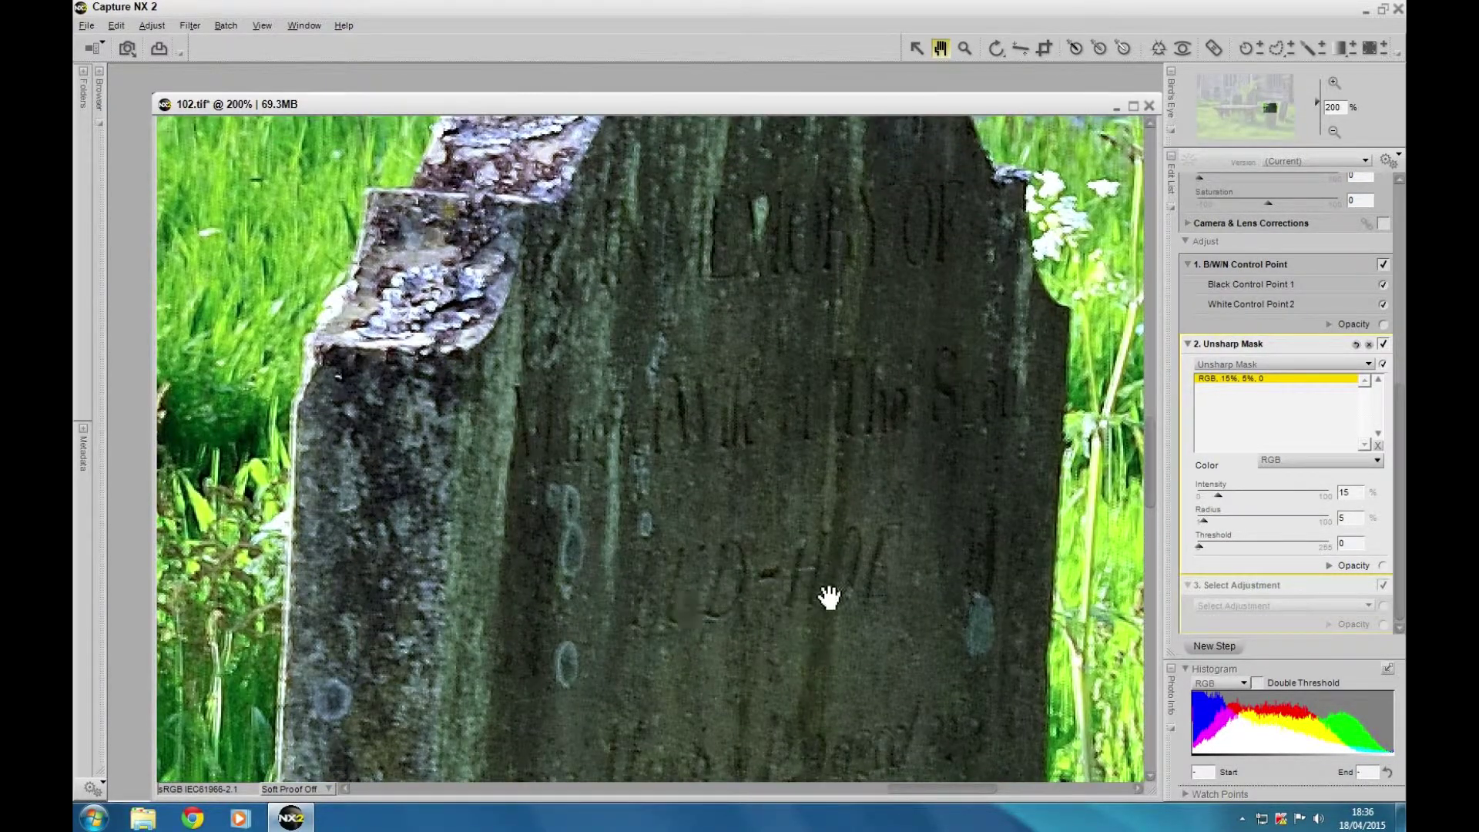
pyautogui.moveTo(847, 624); pyautogui.dragTo(835, 432)
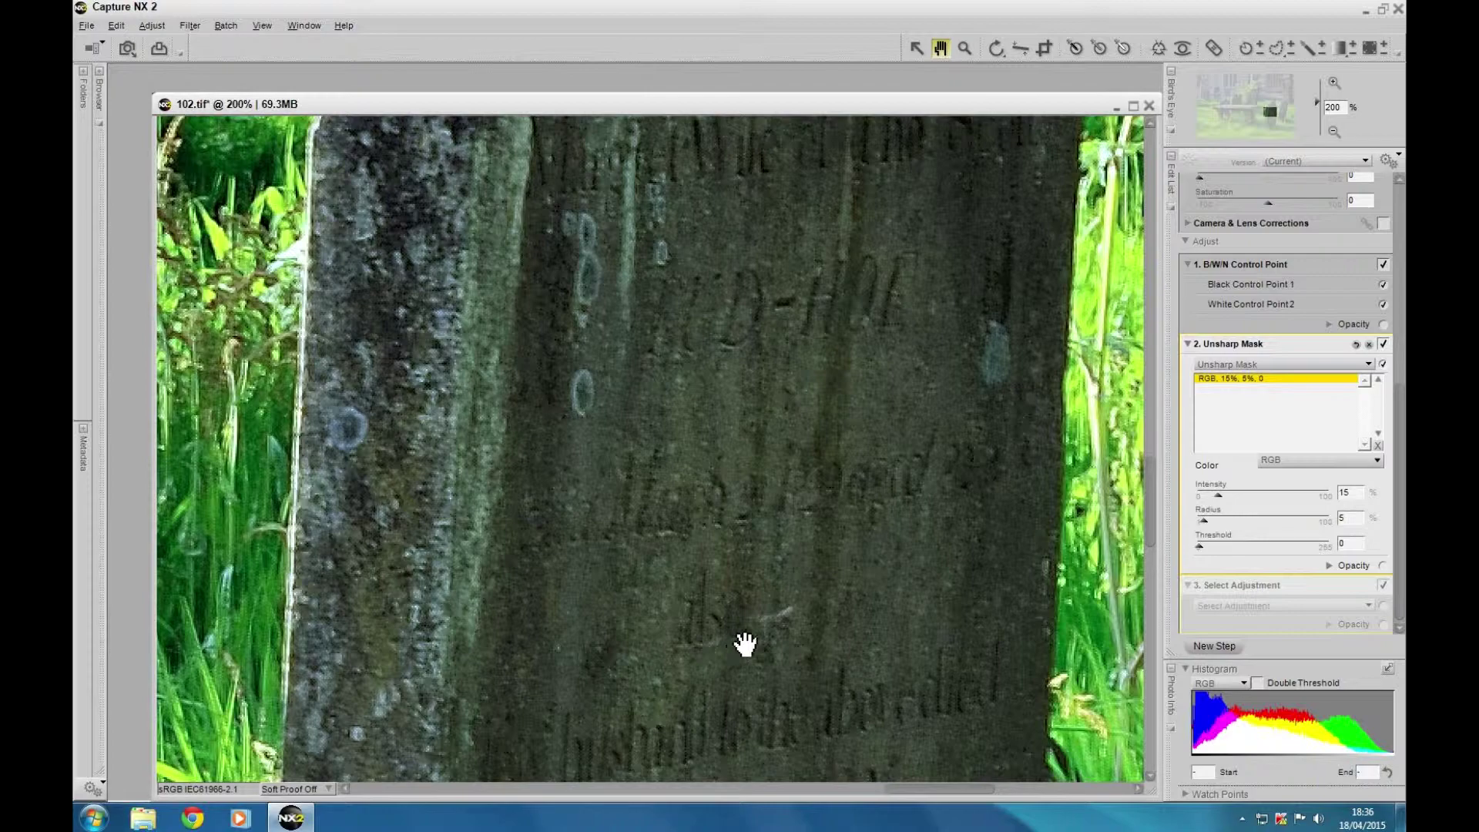
pyautogui.moveTo(742, 643); pyautogui.dragTo(749, 222)
pyautogui.moveTo(793, 551); pyautogui.dragTo(627, 432)
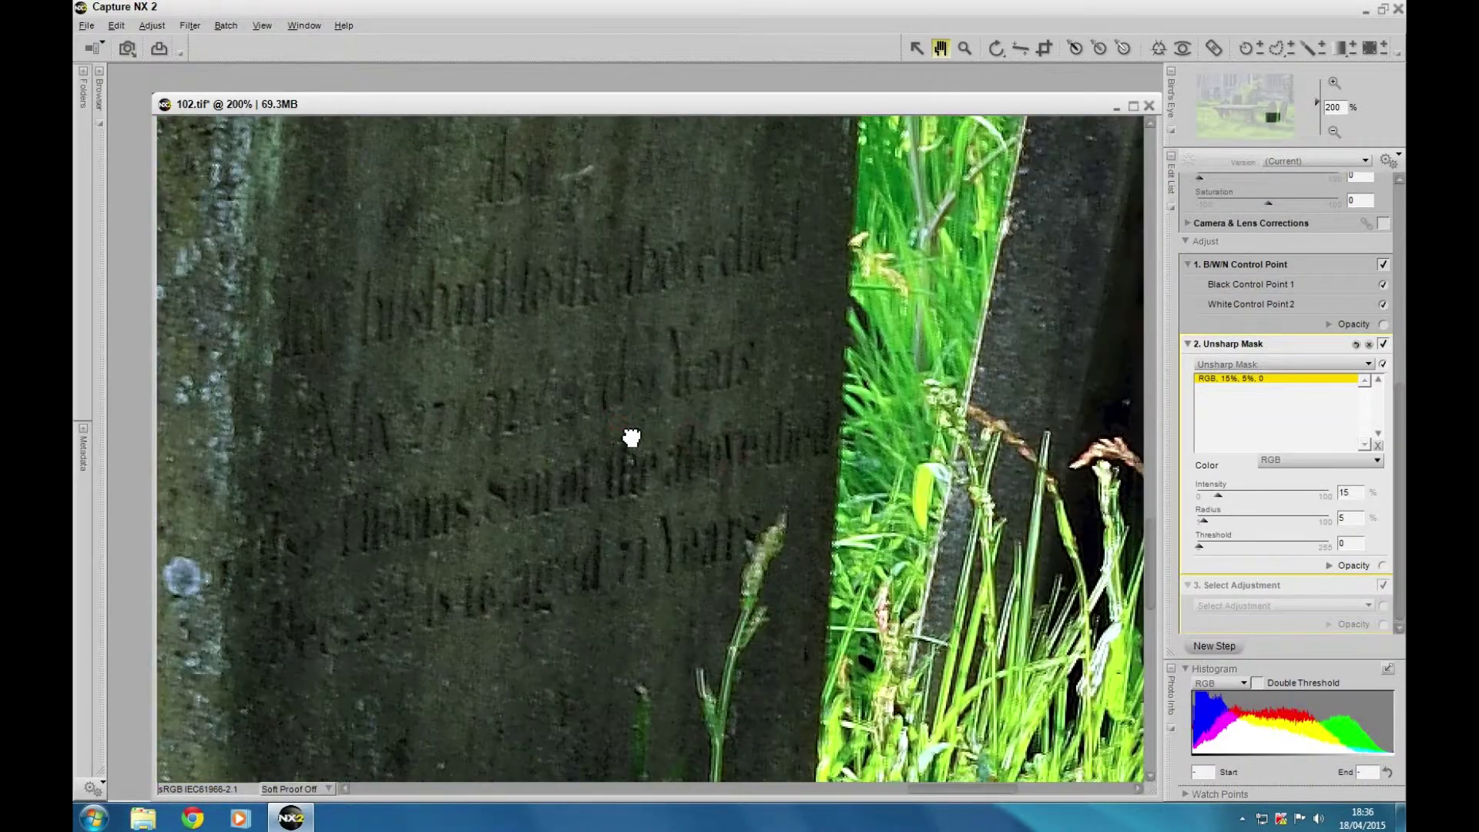
pyautogui.moveTo(1032, 431); pyautogui.dragTo(636, 618)
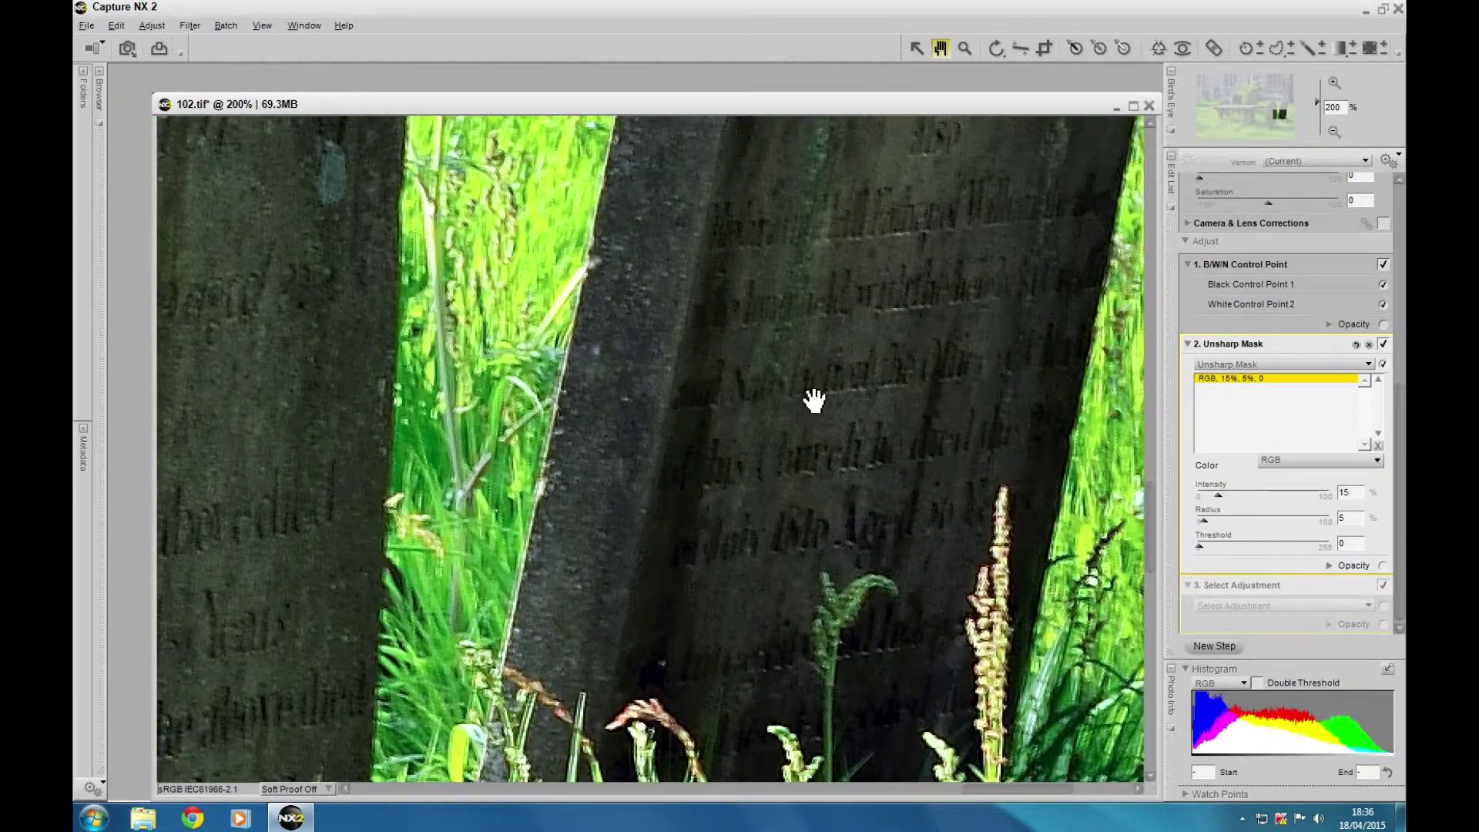
pyautogui.moveTo(809, 399); pyautogui.dragTo(753, 634)
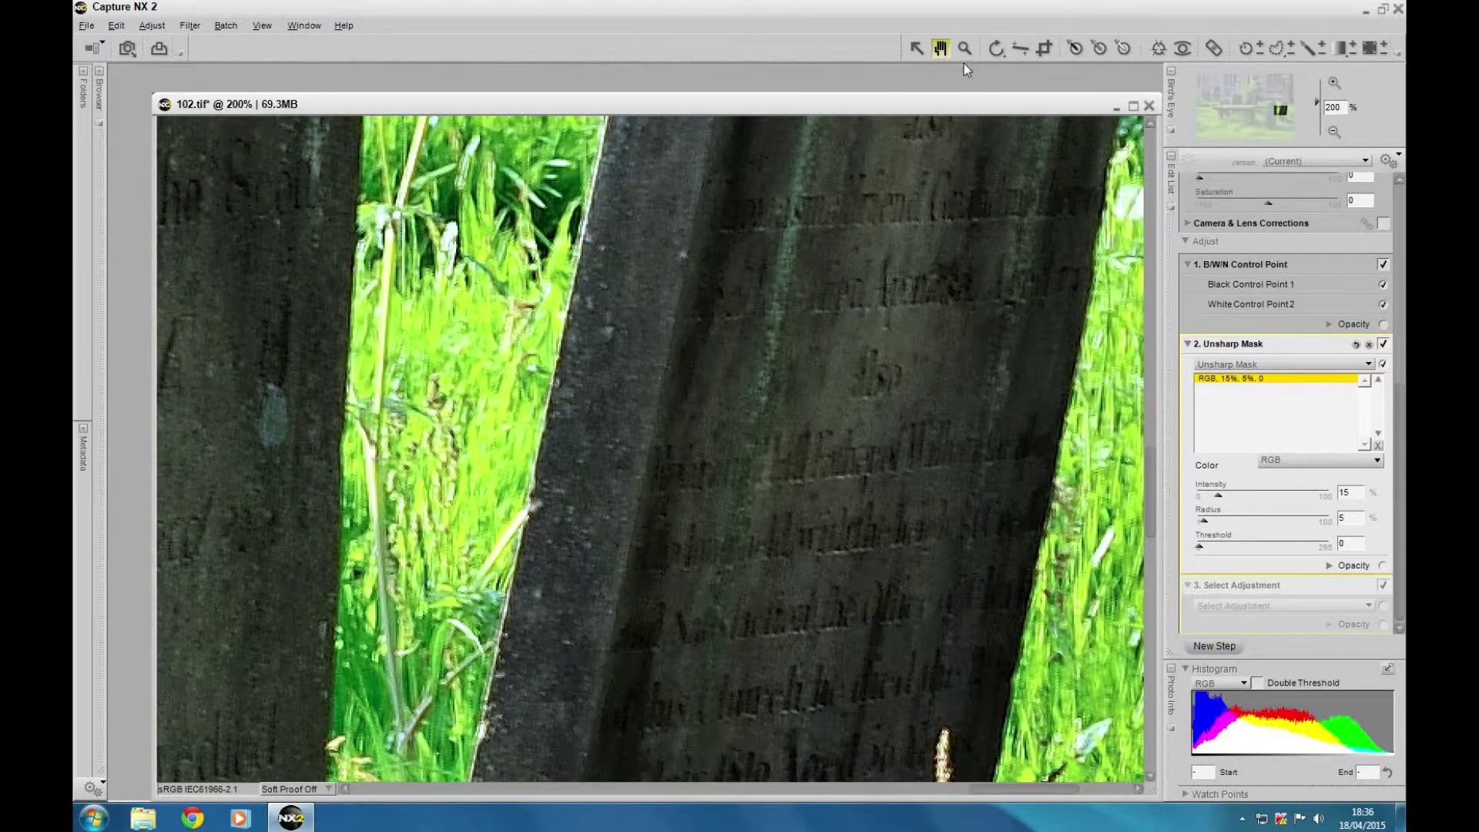
pyautogui.moveTo(921, 247); pyautogui.dragTo(858, 621)
pyautogui.moveTo(837, 397); pyautogui.dragTo(854, 483)
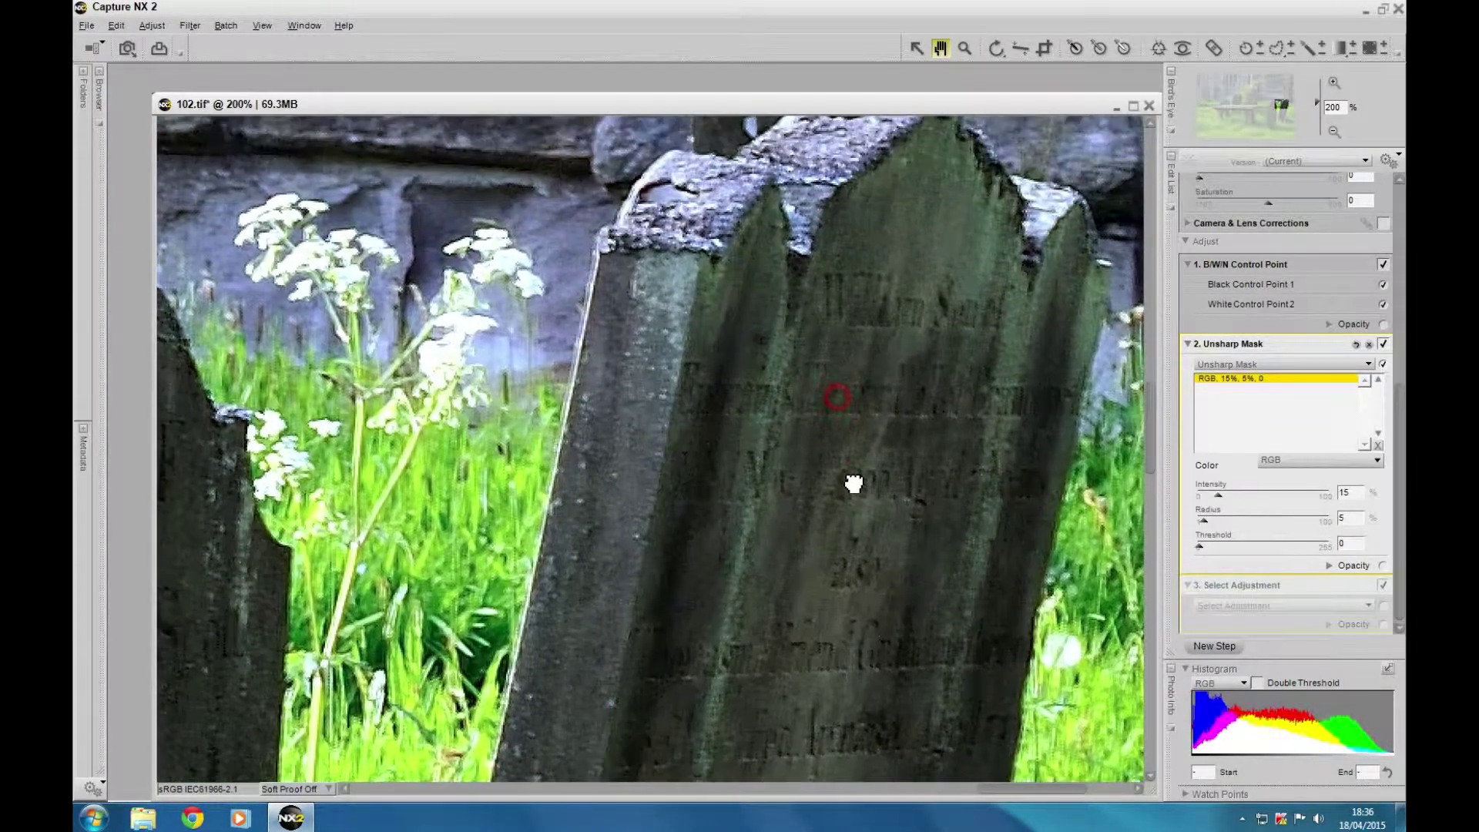
# Fit the entire 102.tif churchyard photo to the window and nudge the document window up-left.
pyautogui.click(964, 48)
pyautogui.rightClick(914, 229)
pyautogui.click(955, 241)
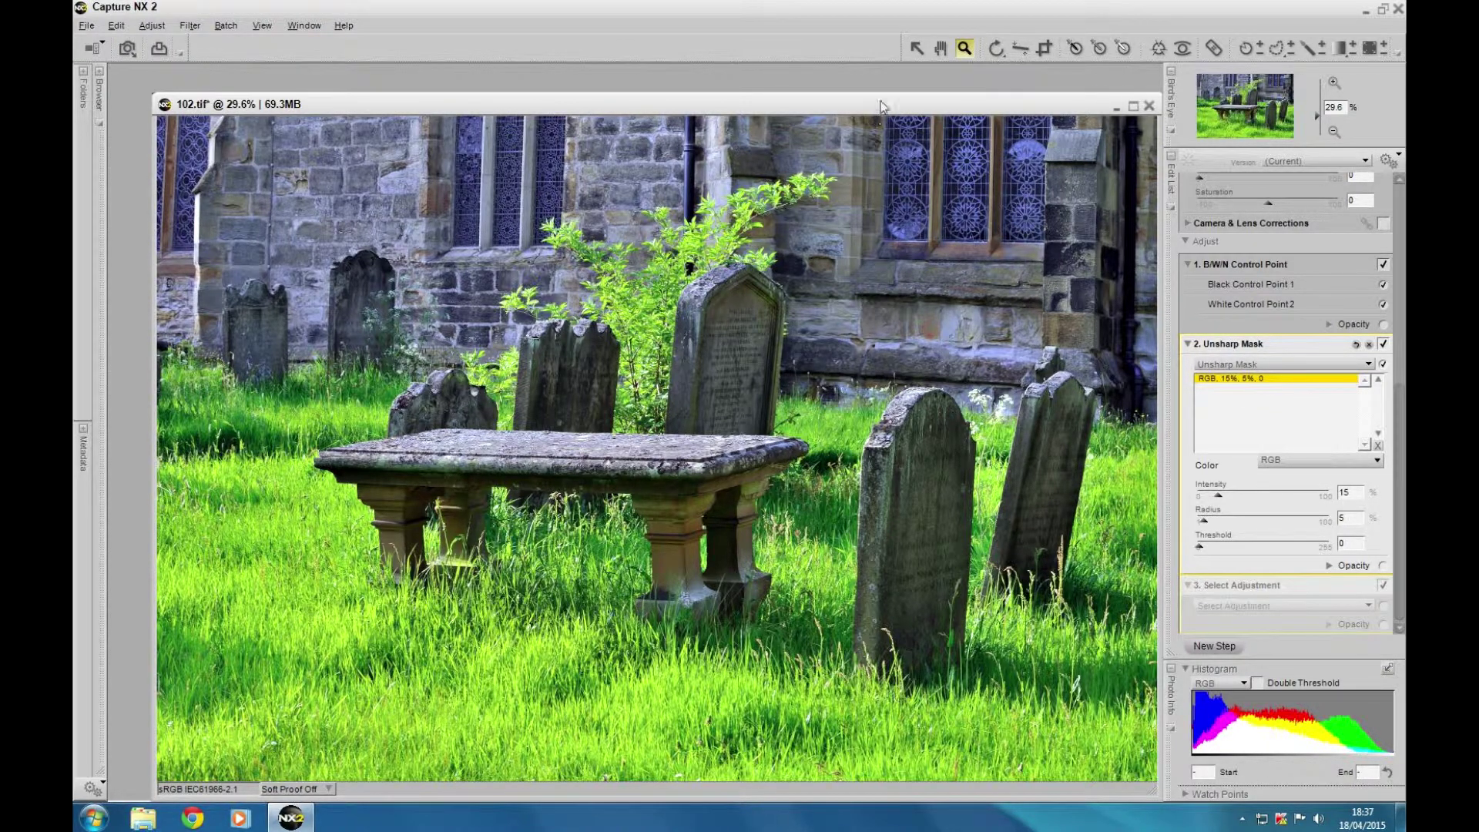
pyautogui.moveTo(883, 107); pyautogui.dragTo(864, 98)
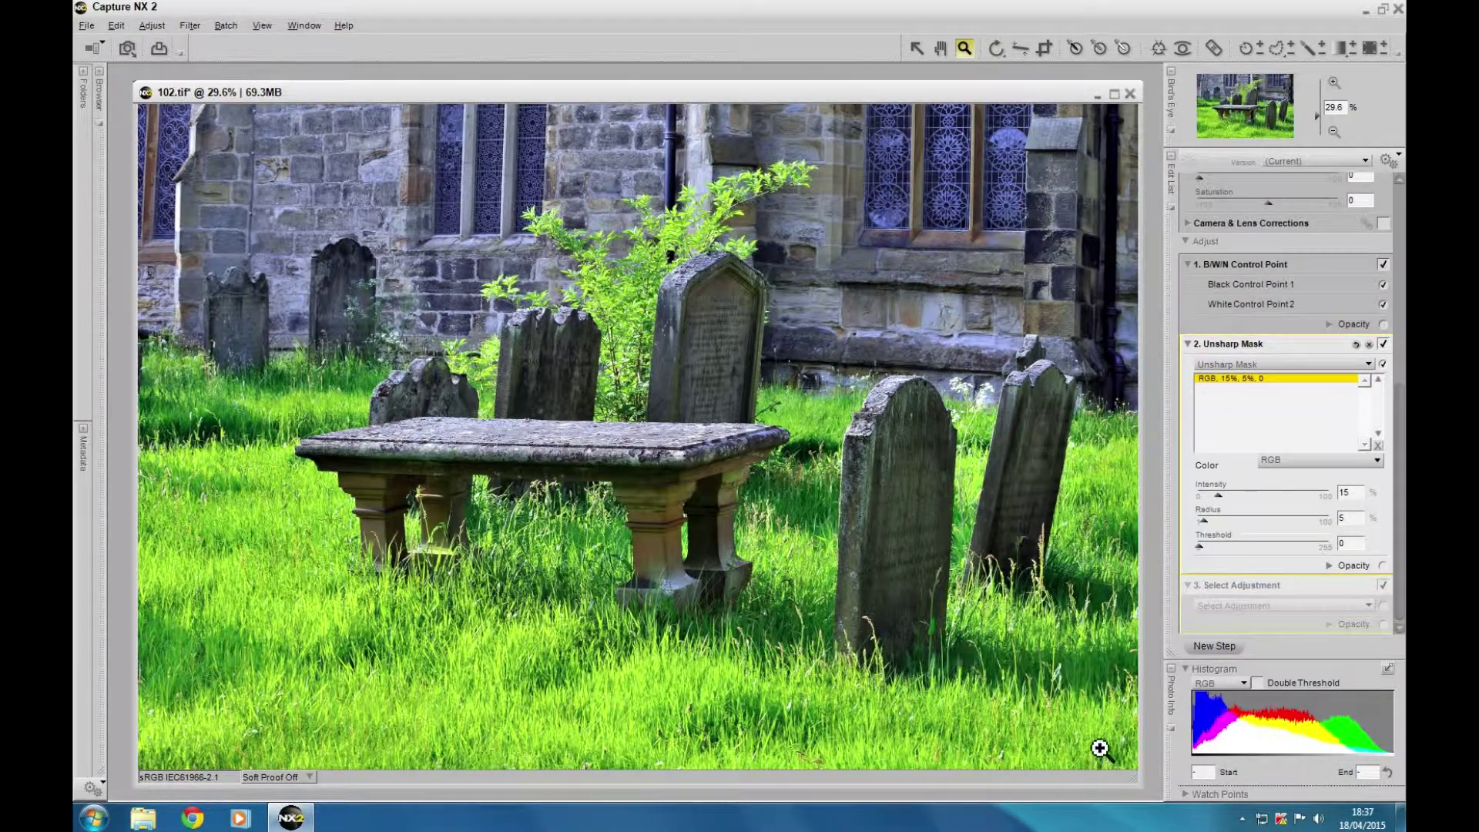